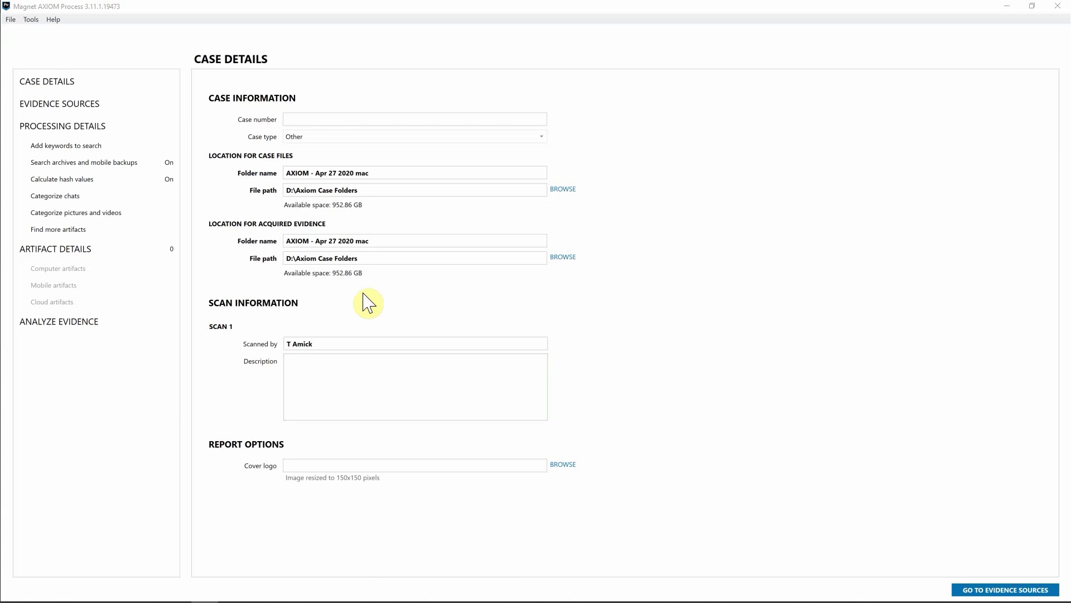
Move from Case Details to the Evidence Sources page
click(106, 105)
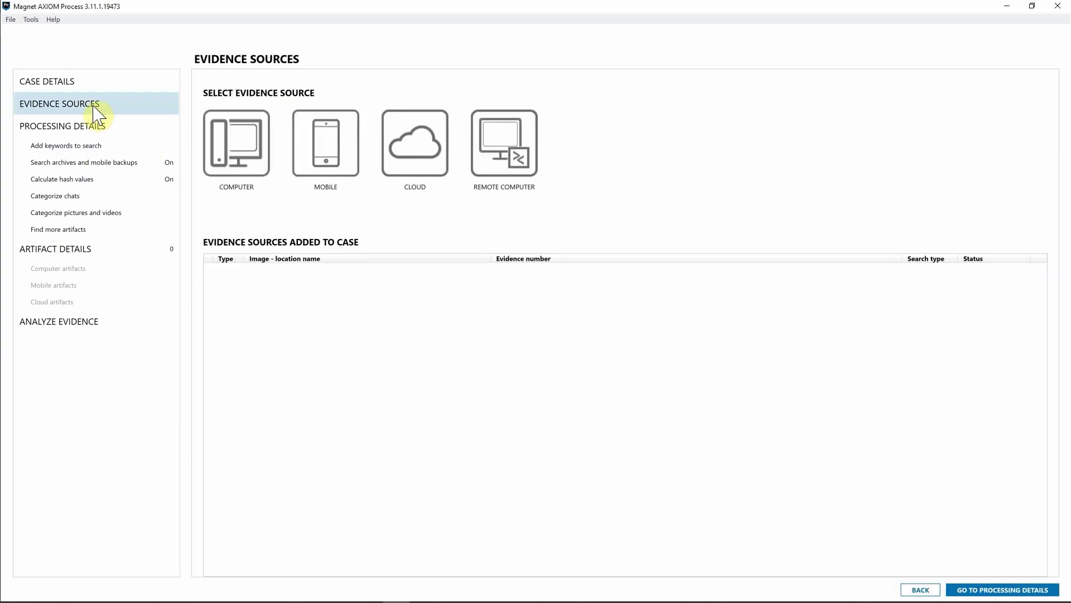
Start a new remote-computer agent for Mac named Agent4_27 and reveal its extra masking fields
click(510, 166)
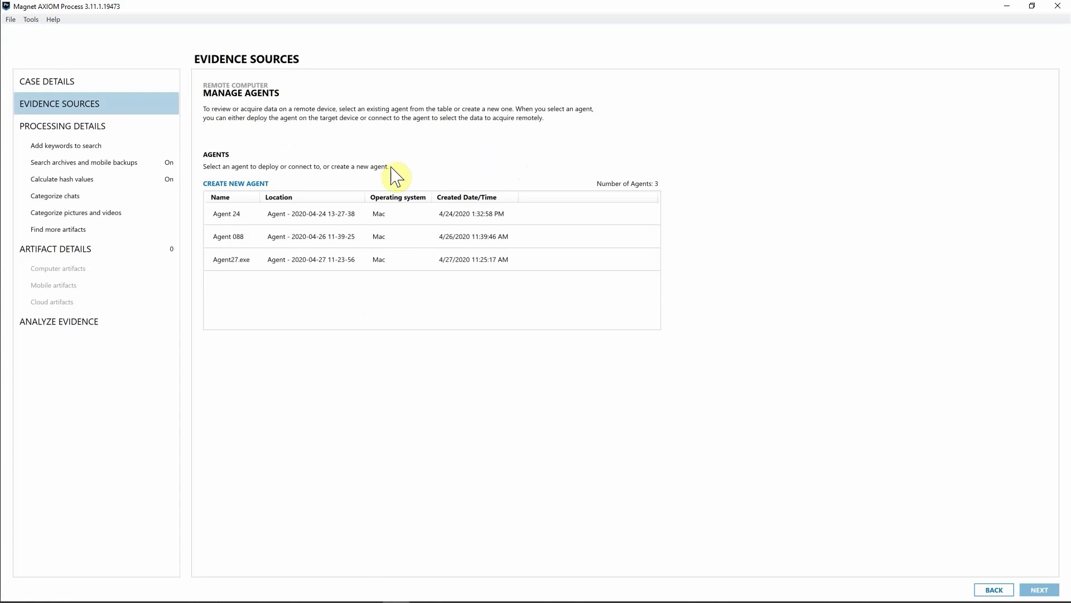
click(252, 184)
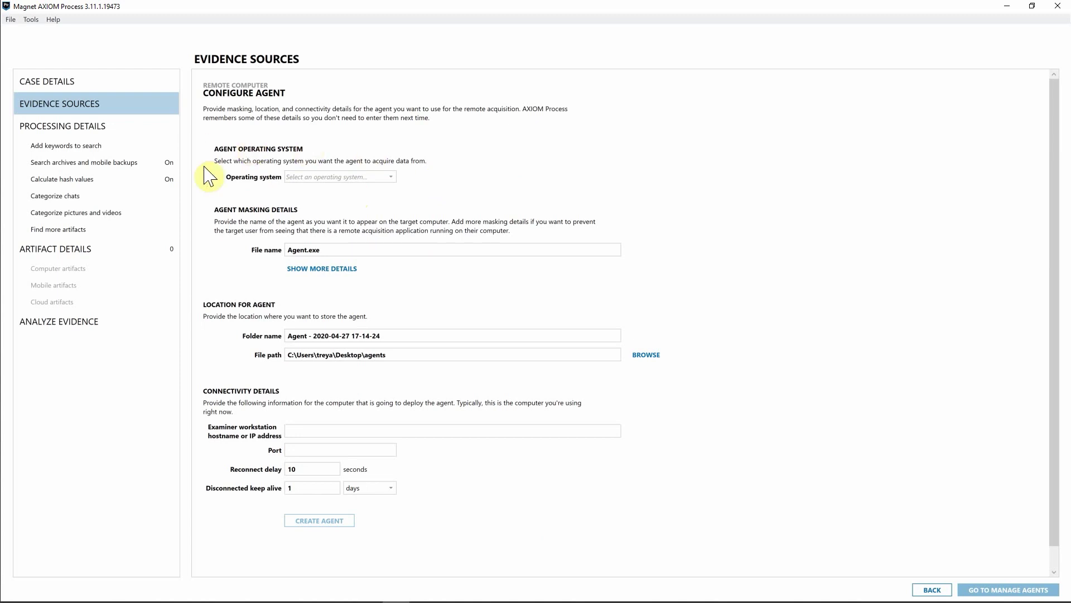
click(355, 179)
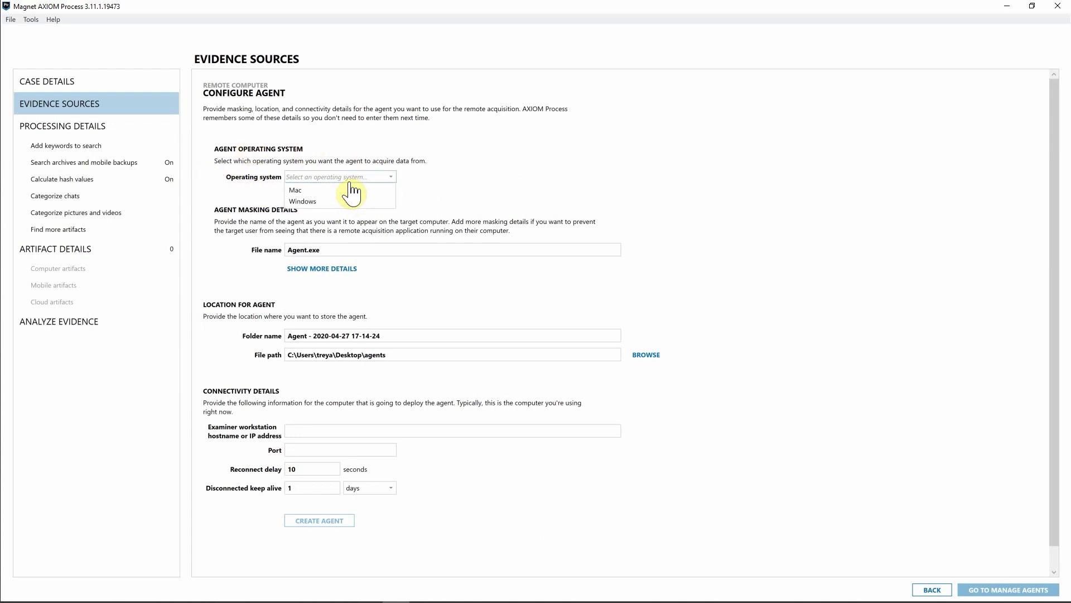
click(309, 191)
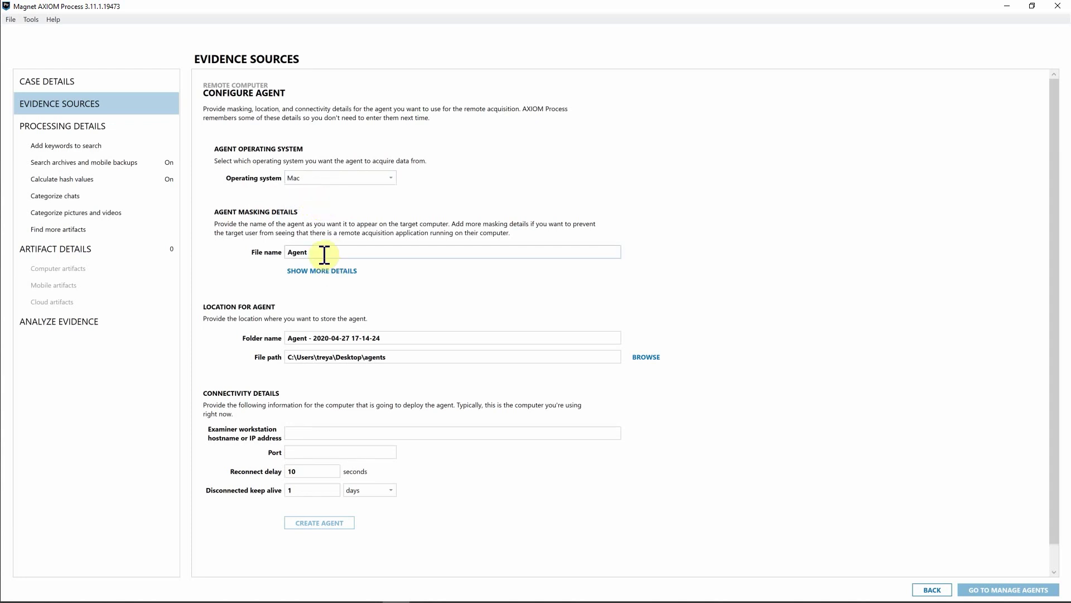
text(4_27)
click(322, 271)
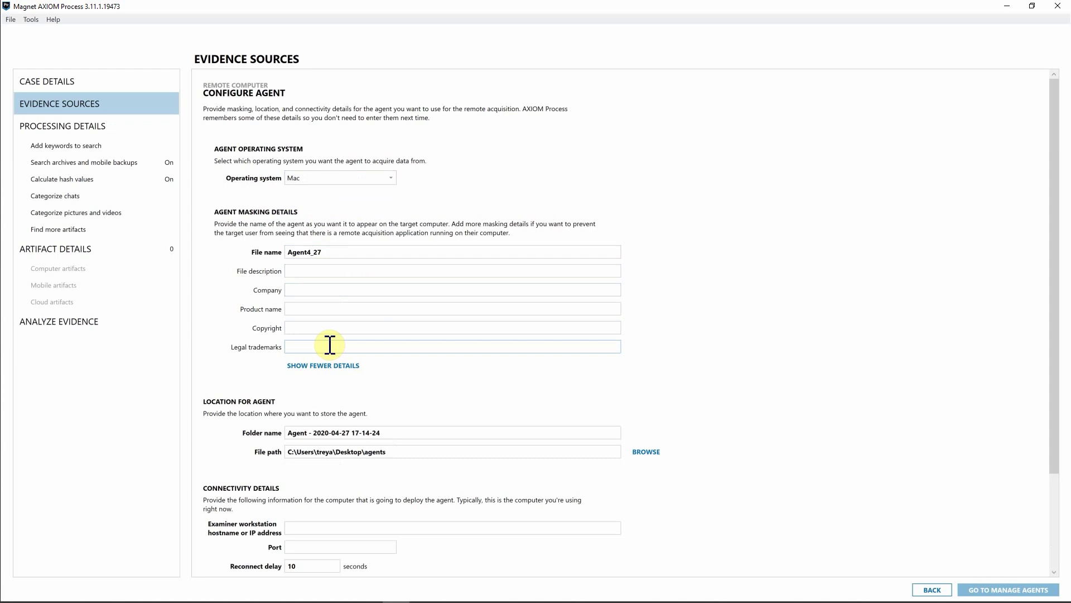
scroll(313, 342, down, 2)
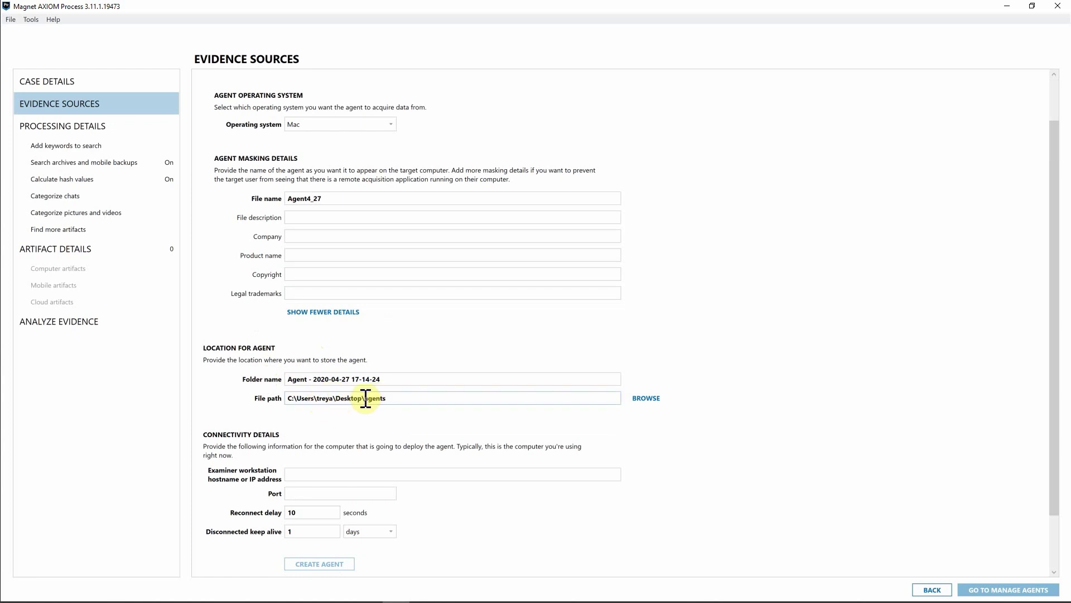
Set the examiner workstation to 192.168.1.13 on port 4321 and create the agent
scroll(365, 398, down, 2)
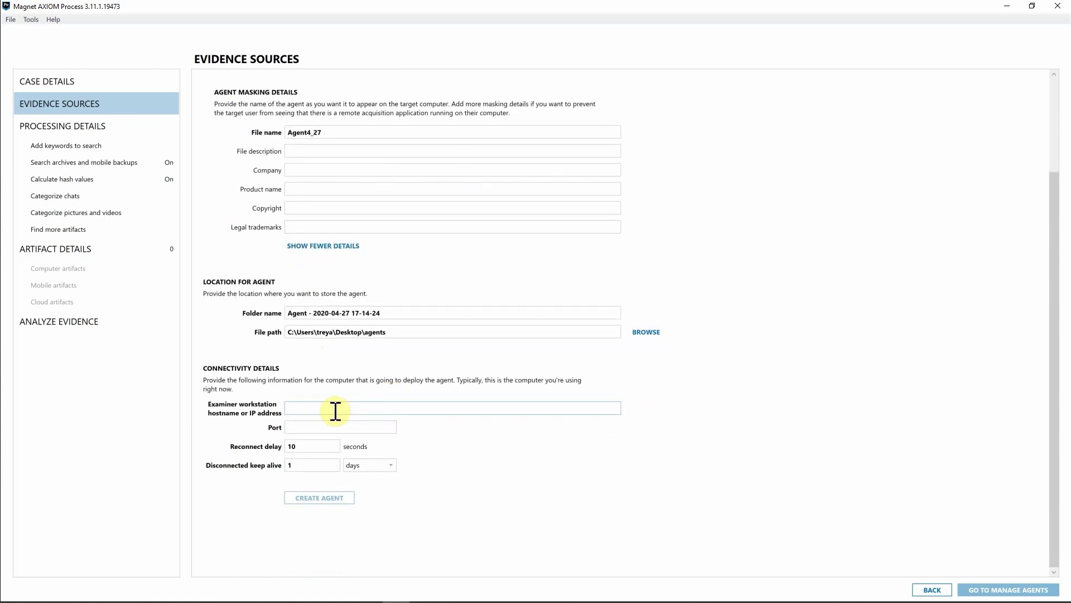
click(312, 409)
click(315, 408)
text(192.168.1.13)
click(314, 427)
text(4321)
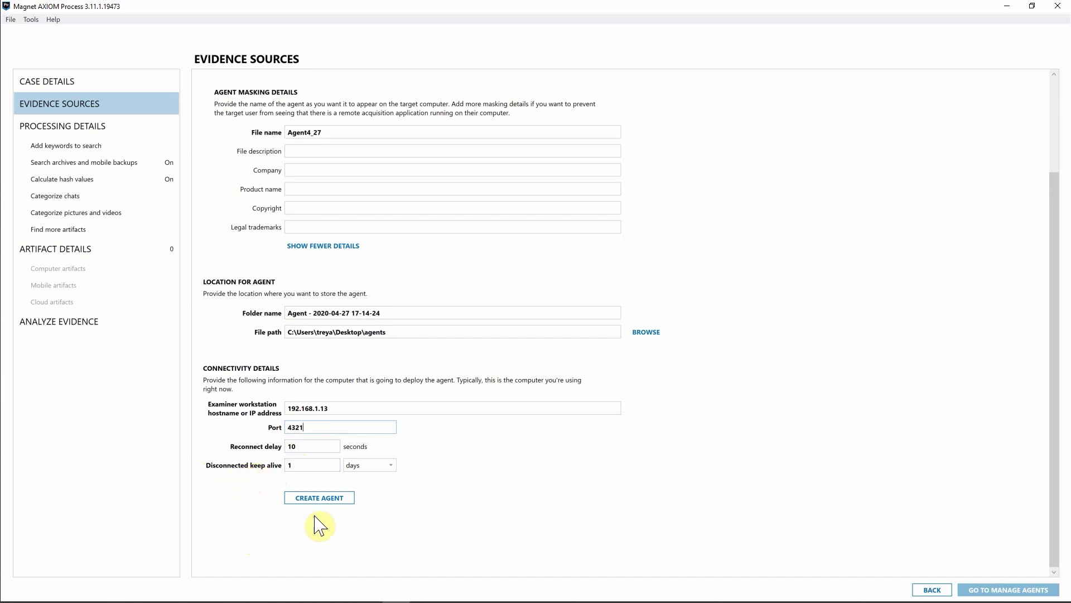
click(330, 499)
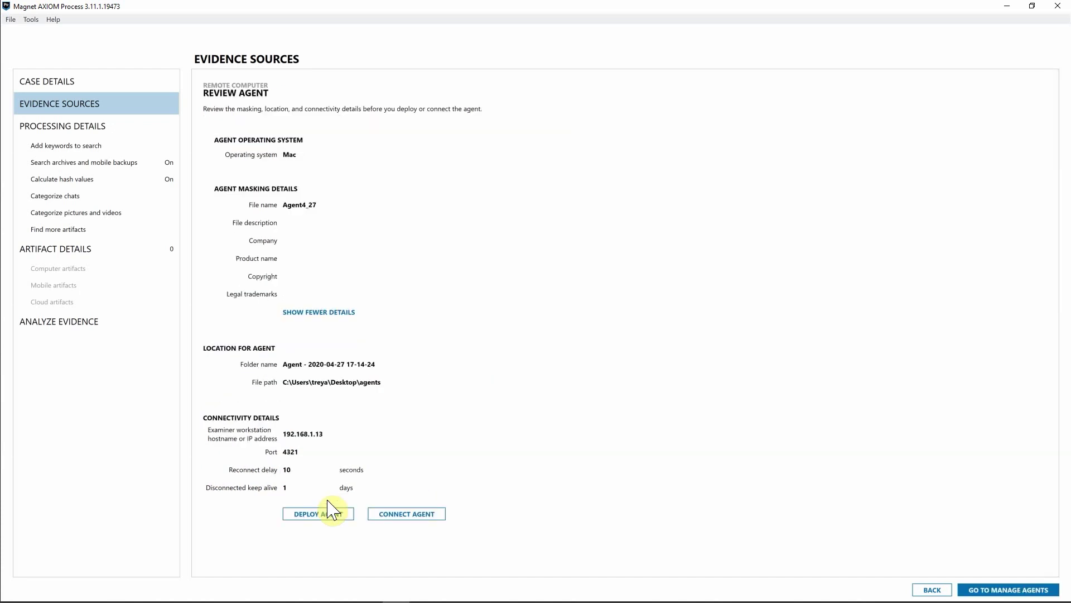
Go from the Review Agent summary to the Deploy Agent form
click(329, 501)
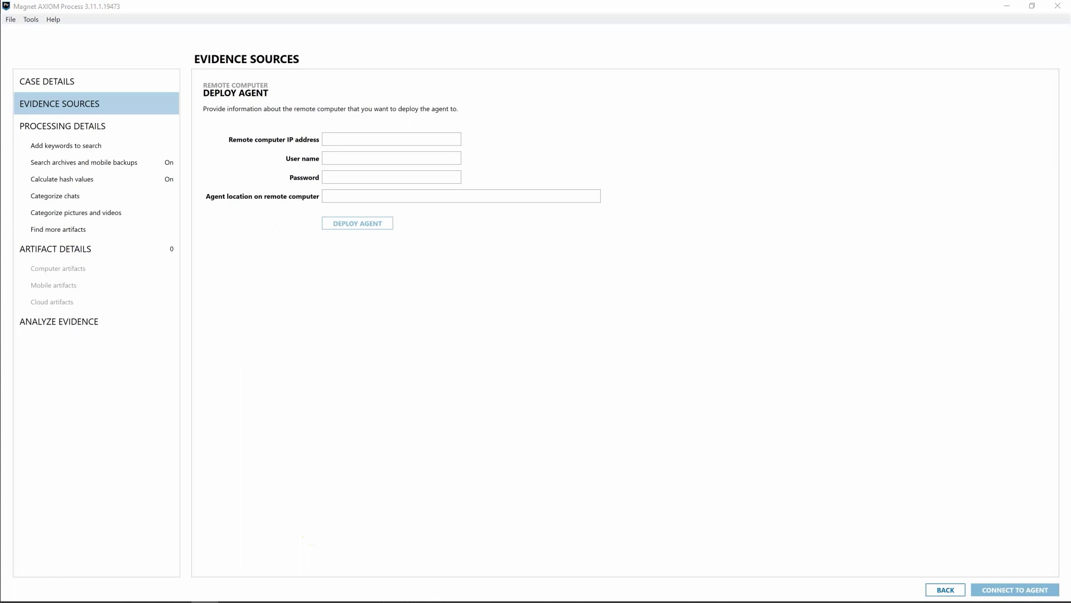
Enter remote IP 192.168.1.14, the user's login name and password, and their home-folder agent location
click(373, 139)
text(192.168.1.14)
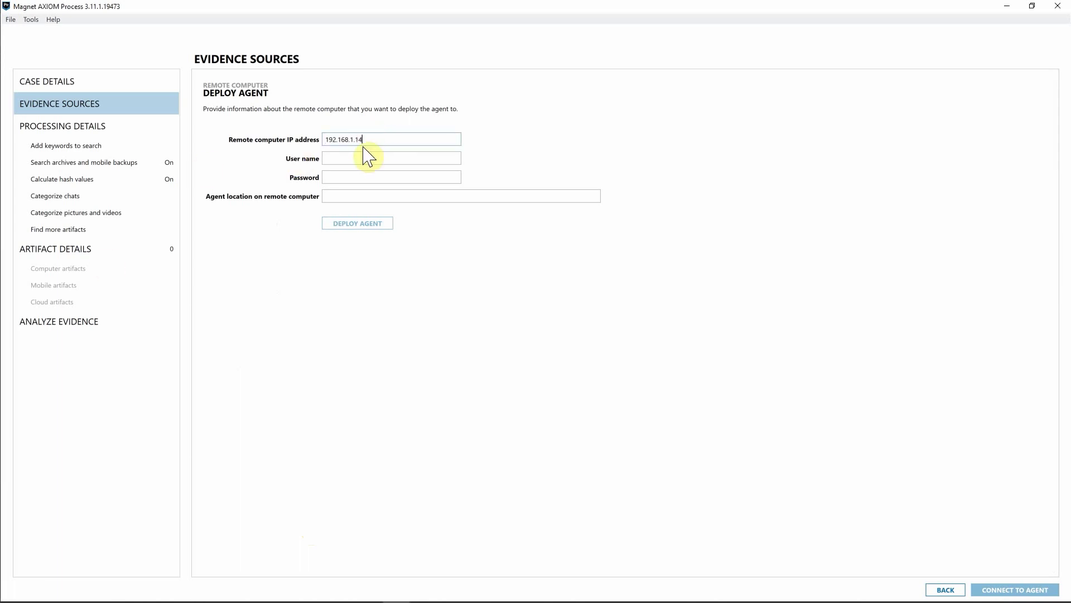
click(346, 160)
key(Tab)
text(•••••••••••••••)
key(Tab)
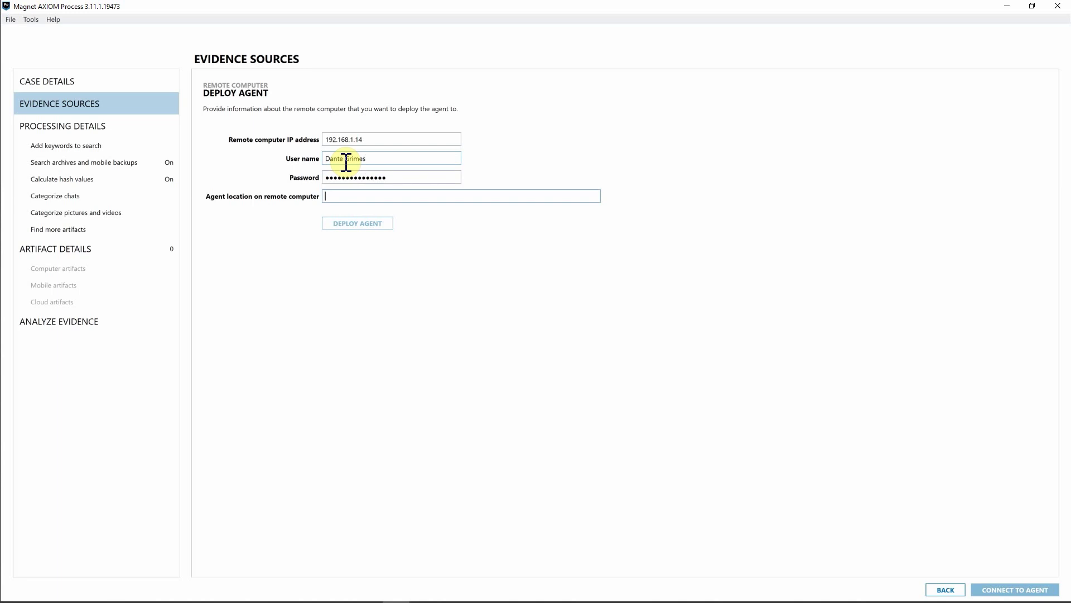
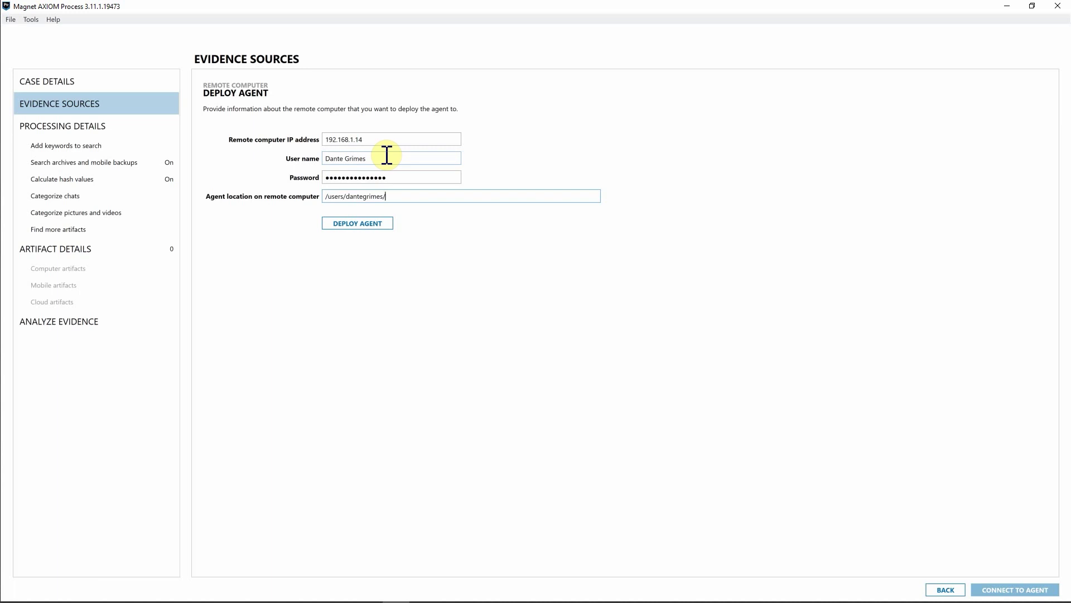
Deploy the agent to the MacBook at 192.168.1.14 and connect to it
click(389, 223)
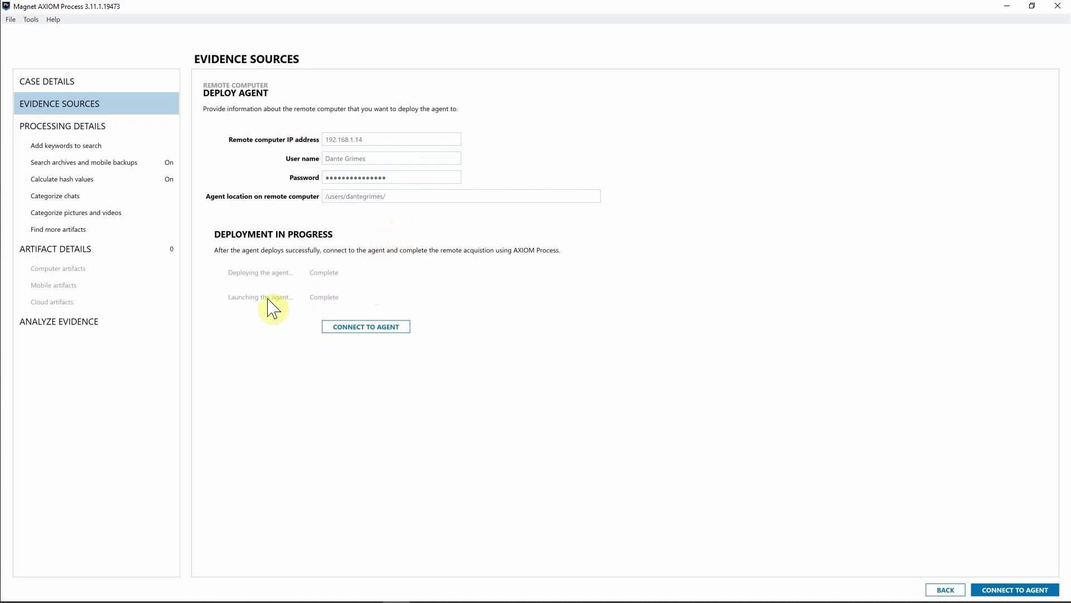
click(343, 299)
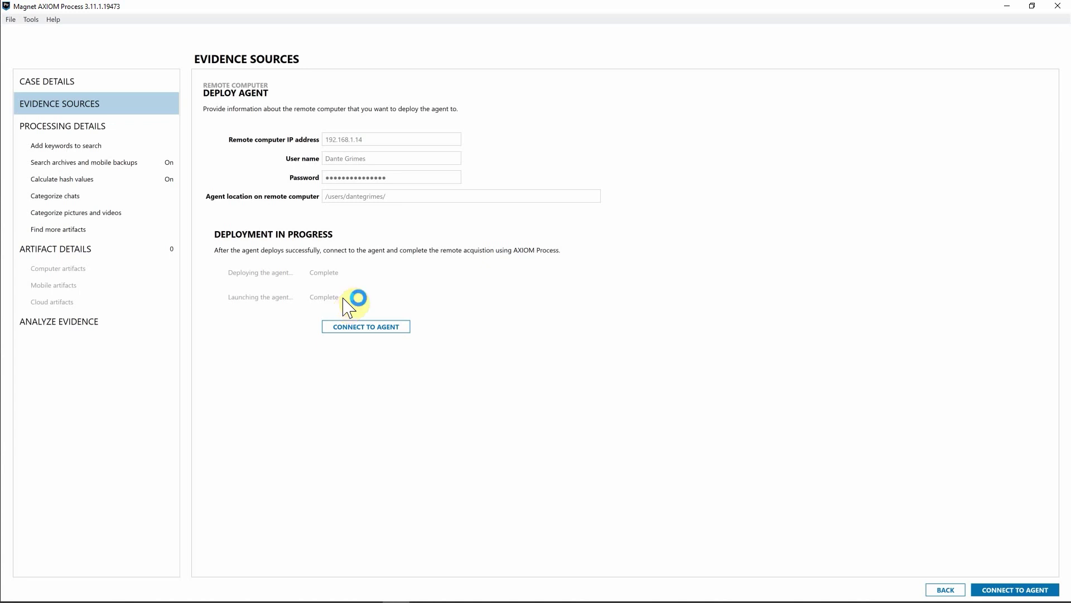
click(354, 329)
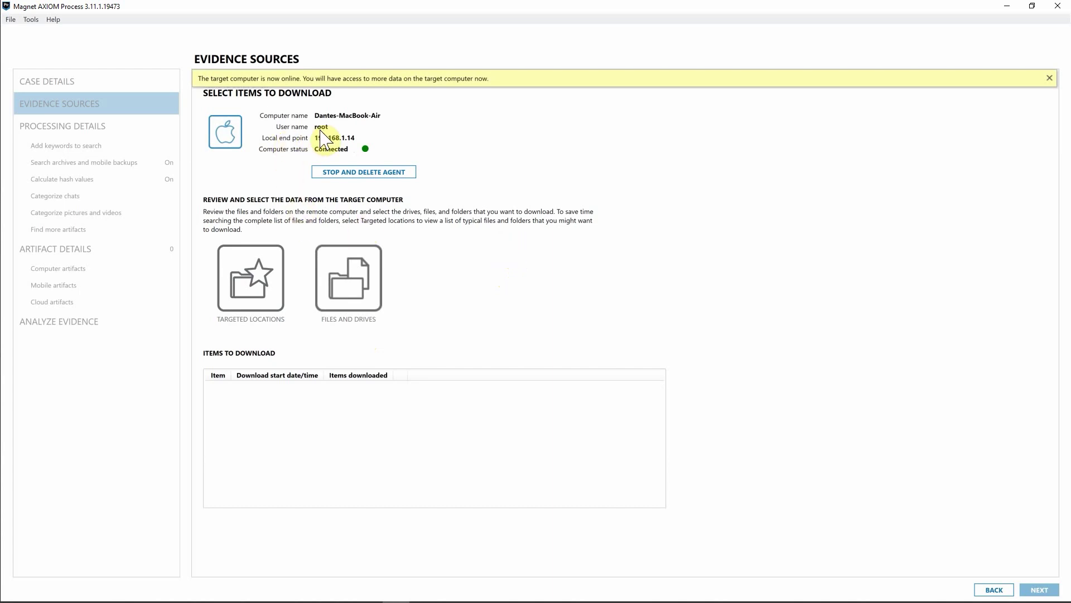
Select Web browsing activity, Quarantine files and iCloud data as targeted locations
click(345, 149)
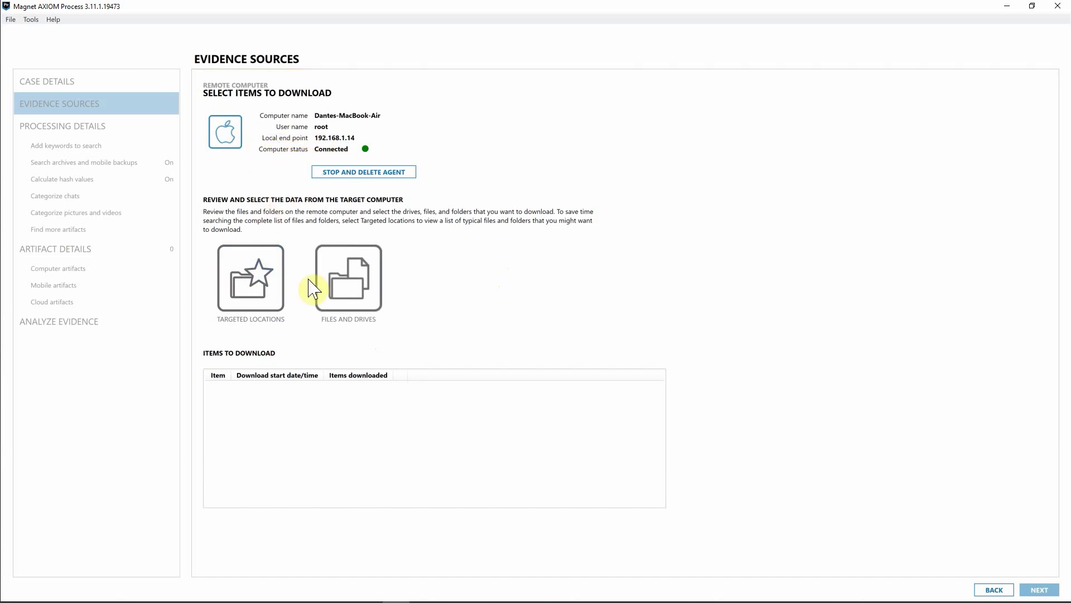
click(255, 277)
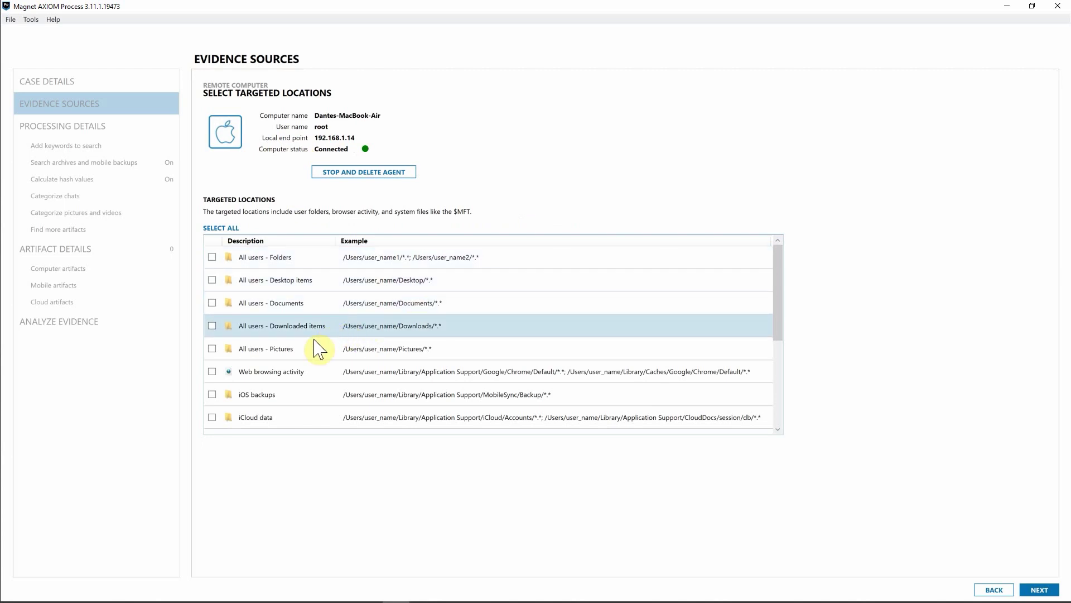
click(212, 371)
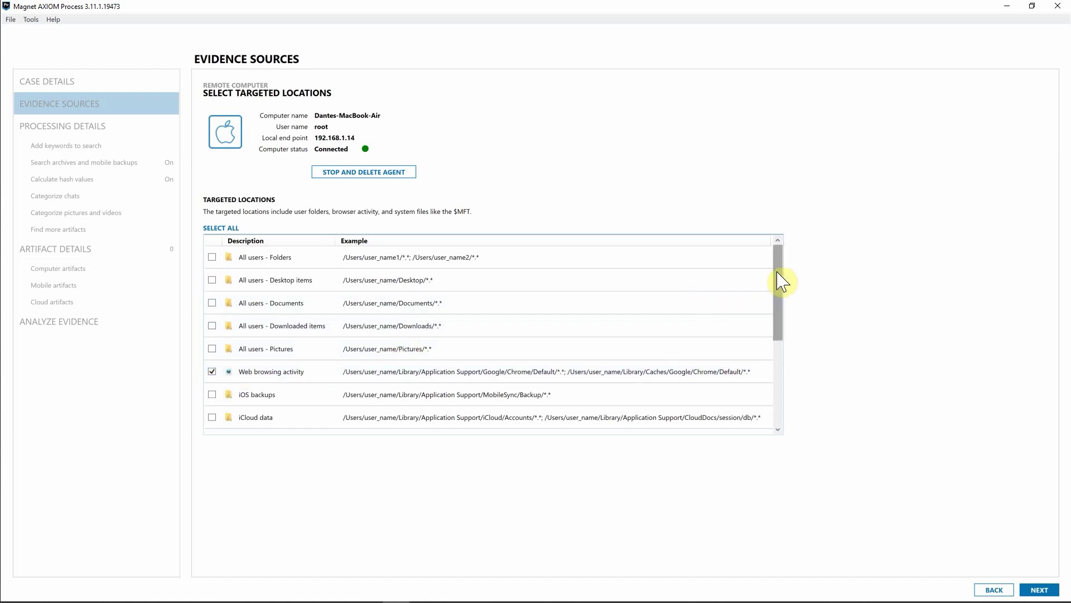
drag(779, 287, 785, 312)
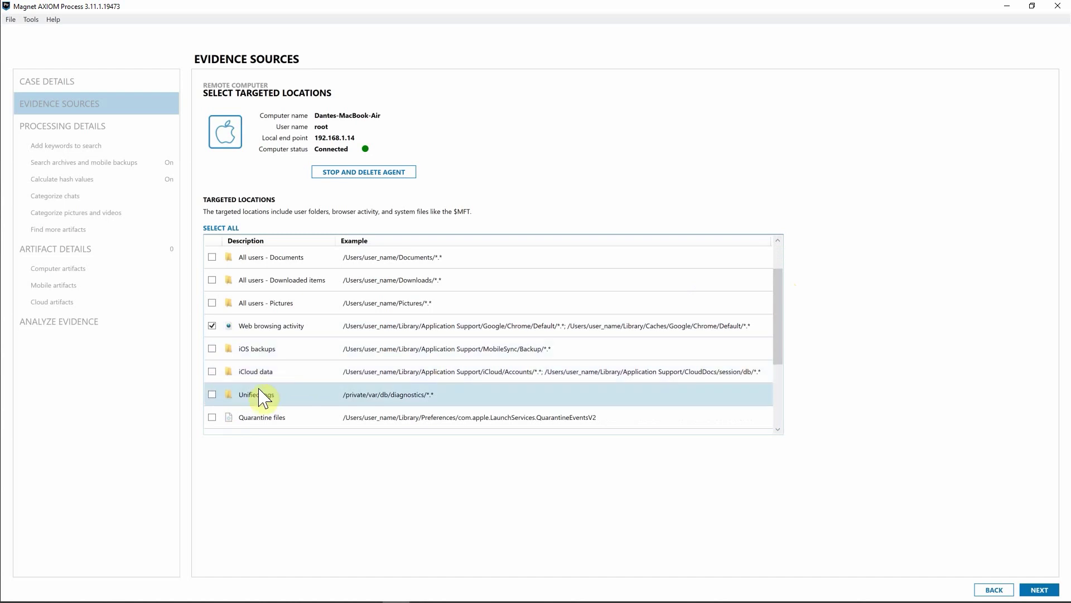
click(213, 418)
click(212, 371)
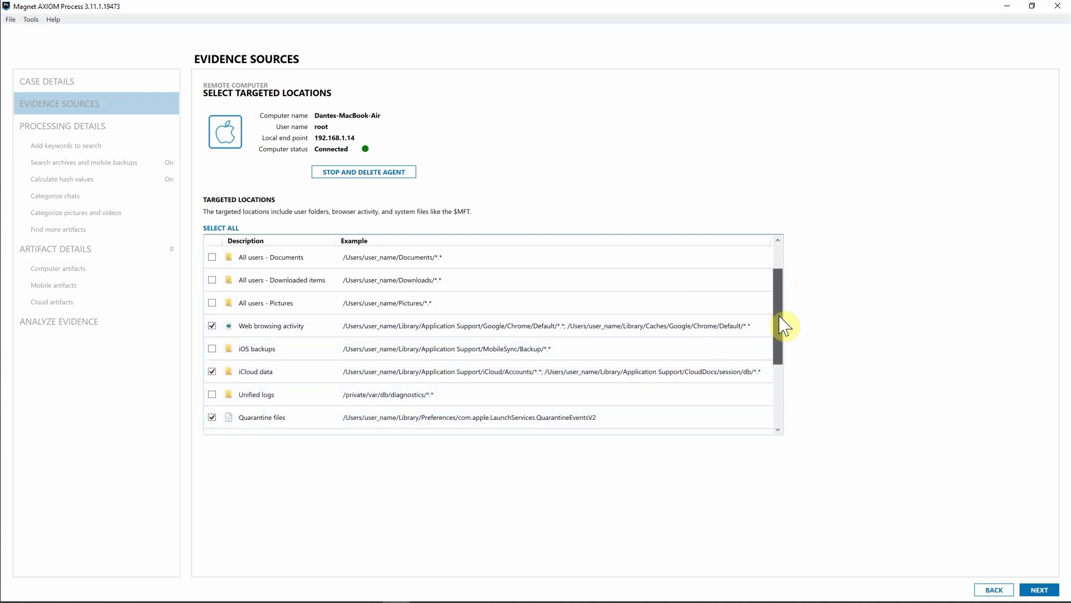
scroll(784, 326, down, 1)
Add Daily.out, Bash history, Finder MRU and App Store downloads, then start the download
click(213, 417)
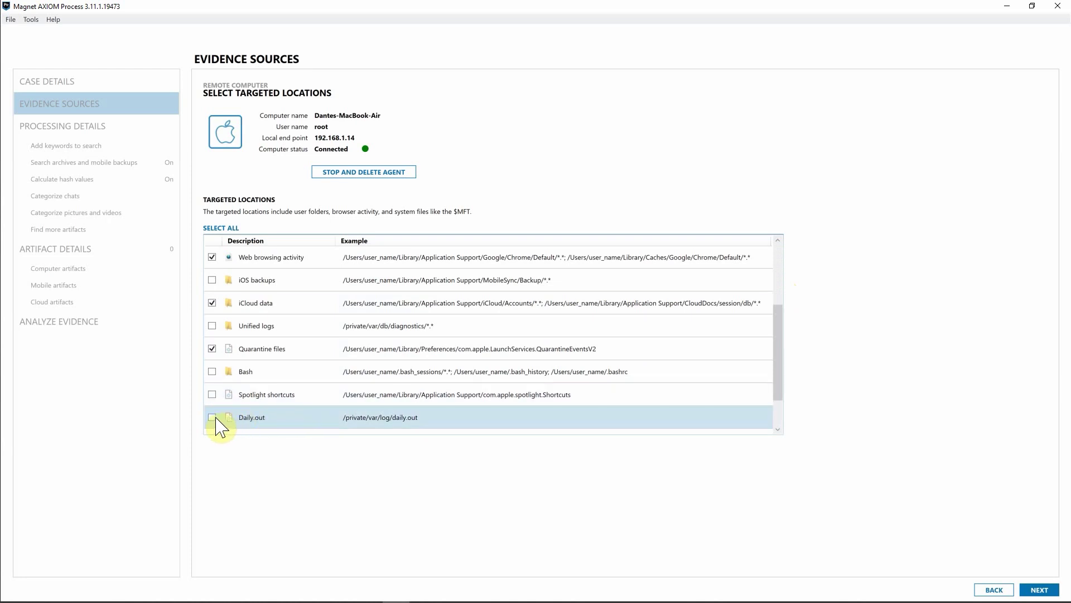
click(213, 372)
scroll(778, 368, down, 1)
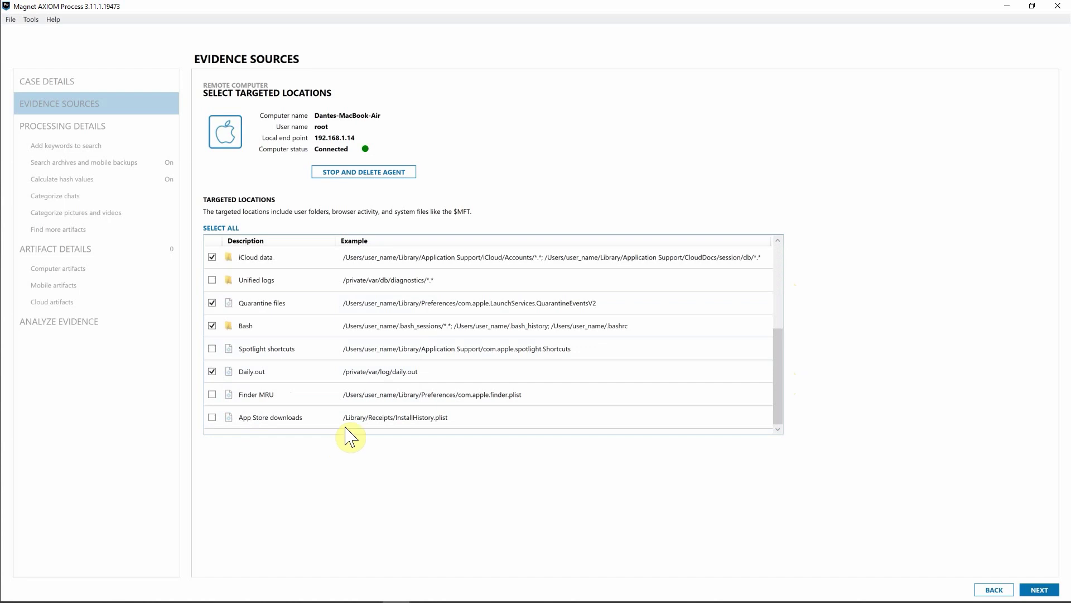
click(212, 394)
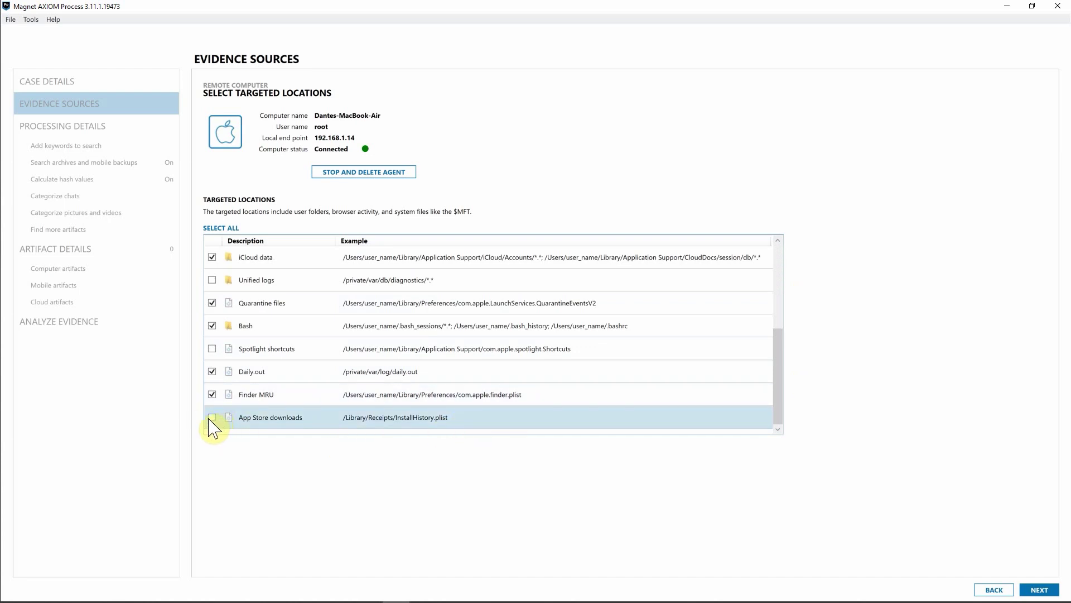
click(212, 417)
click(1038, 590)
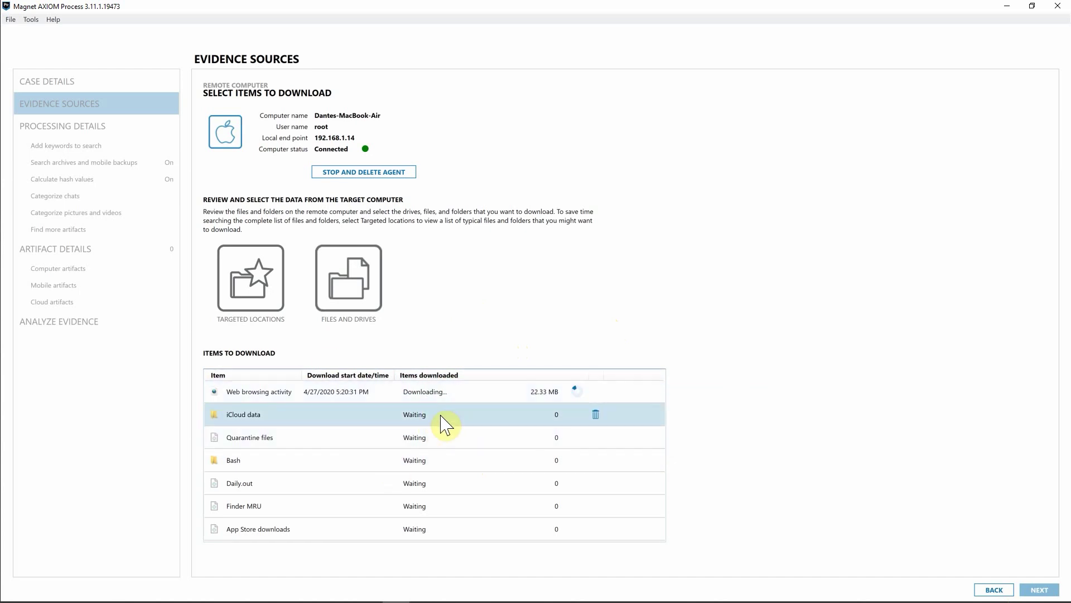
Browse the remote Mac's files and drives tree
click(358, 285)
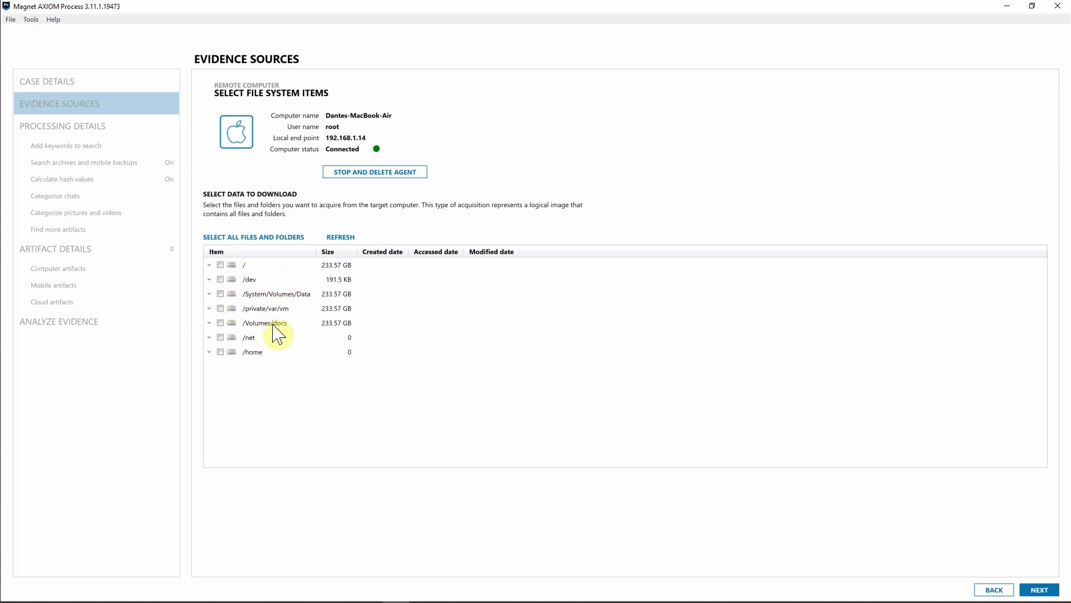
In /Volumes/docs, check the Brolin PDF, both _DSF2914 JPGs and four Screen Shot PNGs
click(210, 324)
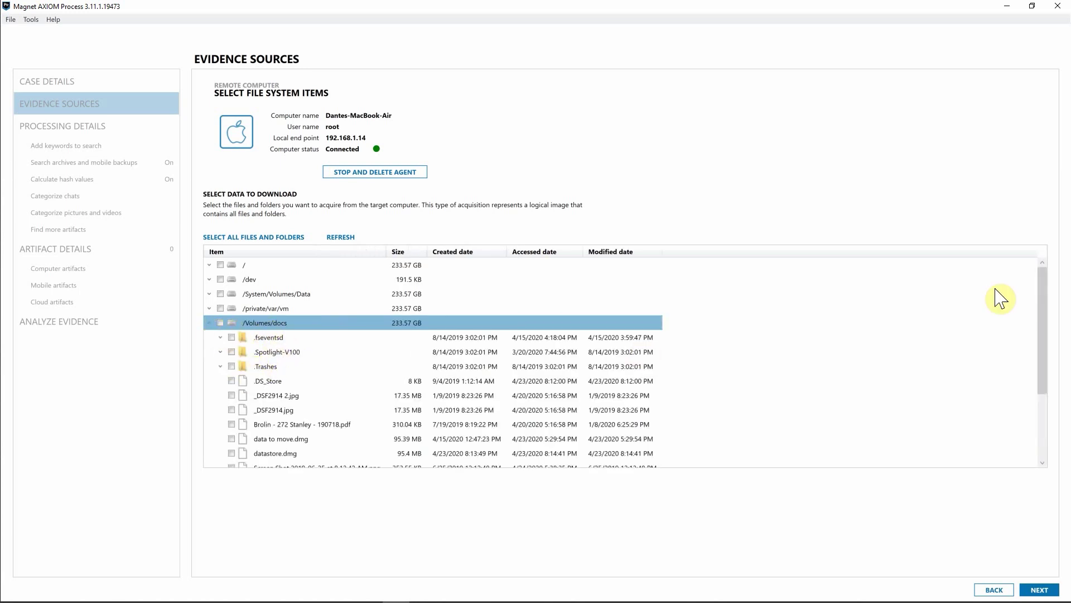
scroll(1046, 296, down, 1)
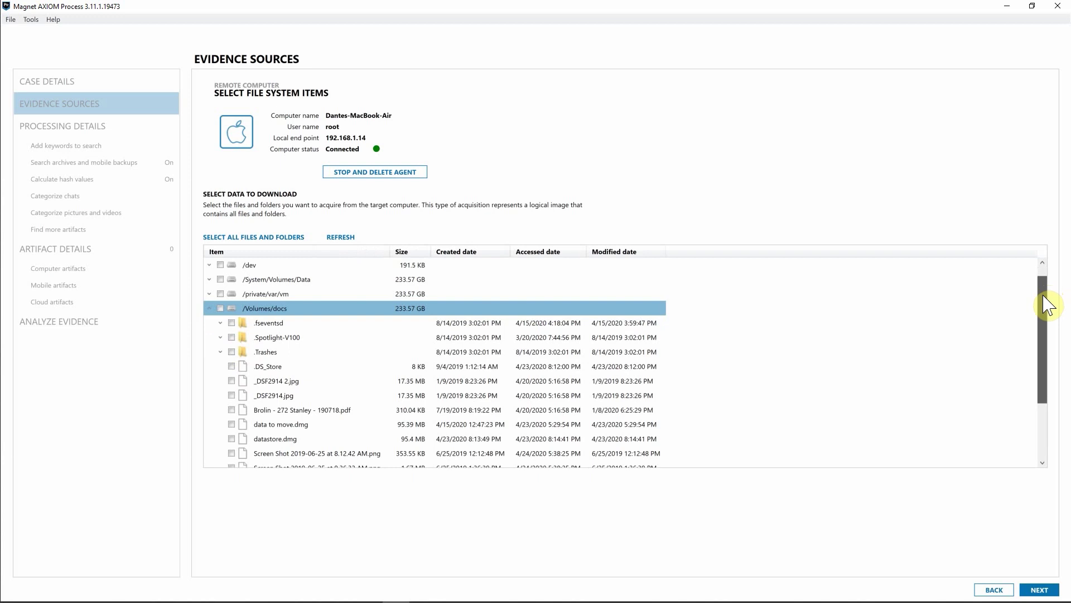
scroll(1042, 299, down, 1)
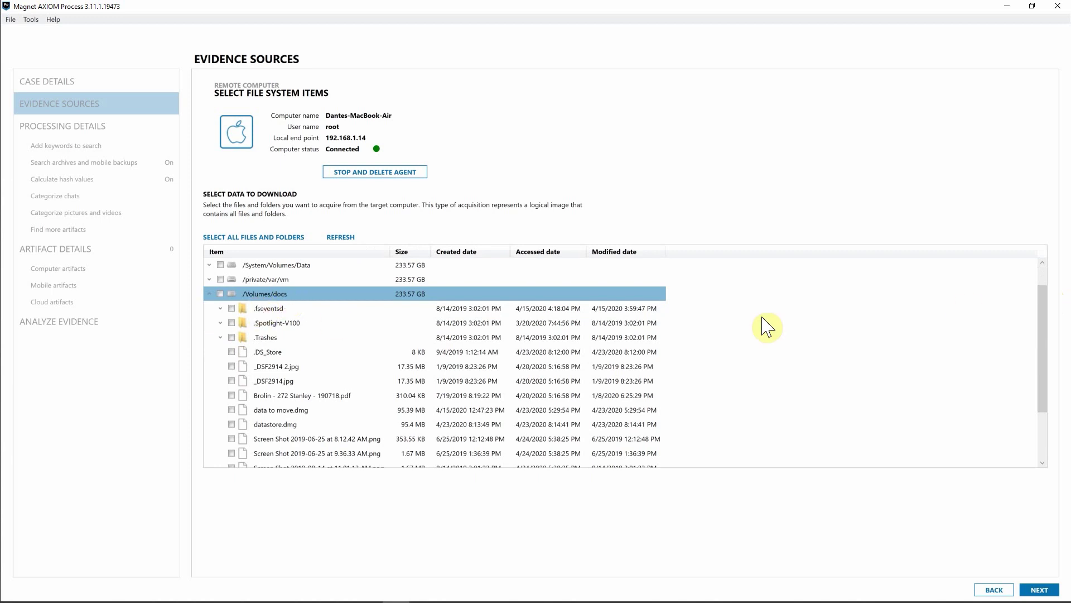
scroll(1046, 322, down, 1)
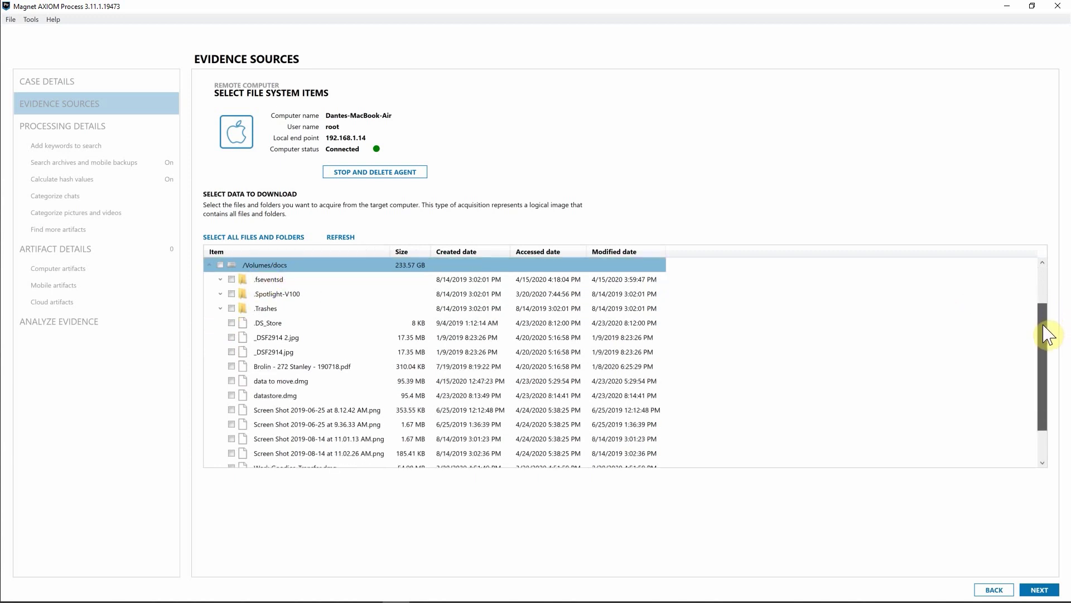
click(232, 366)
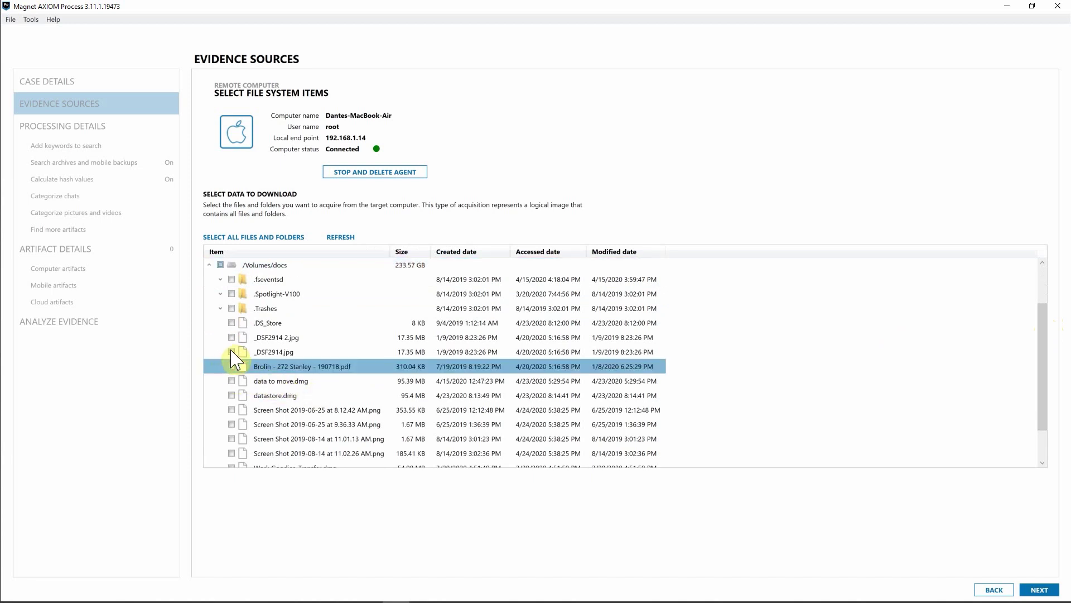
click(235, 351)
click(232, 337)
click(232, 410)
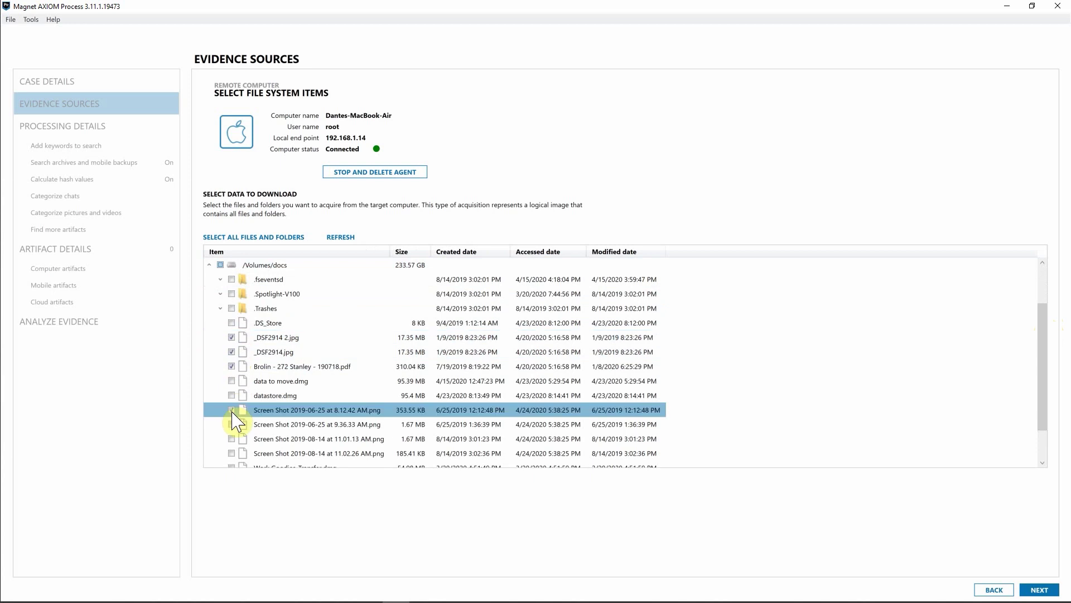
click(232, 424)
click(234, 439)
click(232, 454)
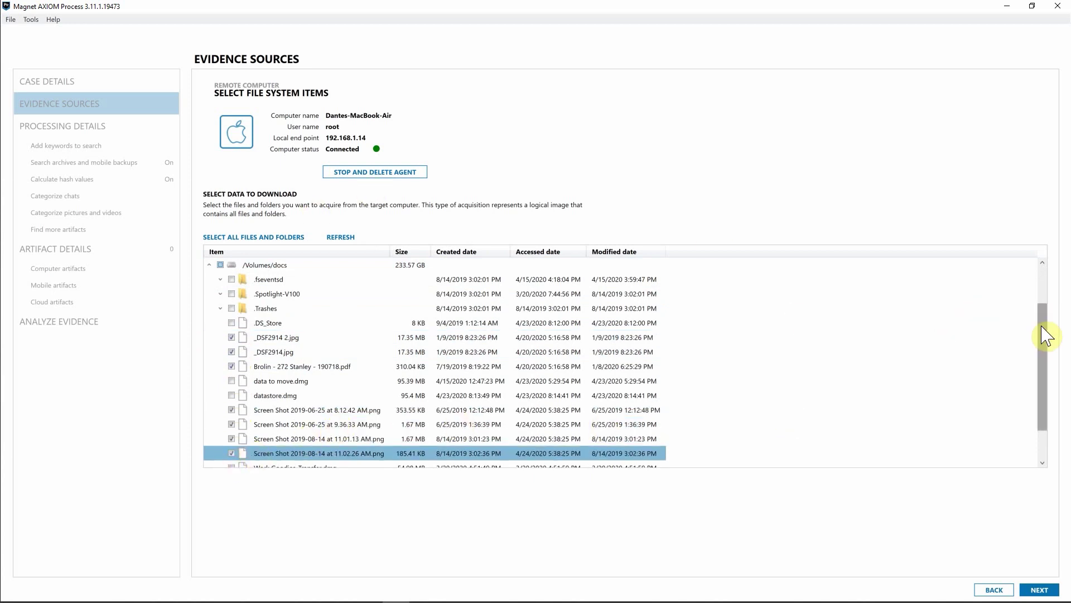
drag(1044, 333, 1044, 293)
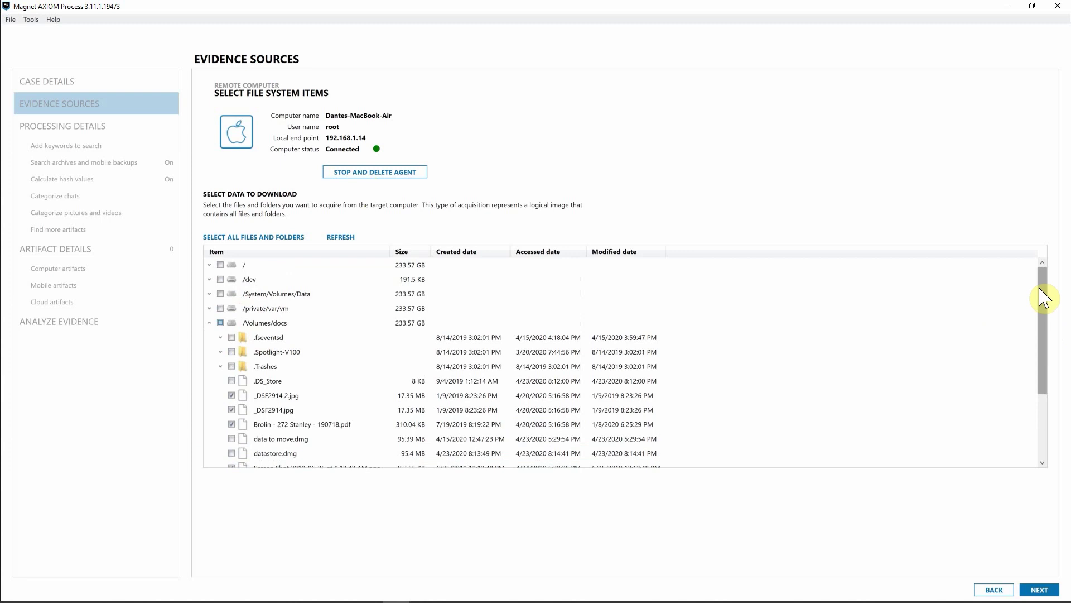
Queue the checked docs files and wait until every item finishes downloading
click(1040, 590)
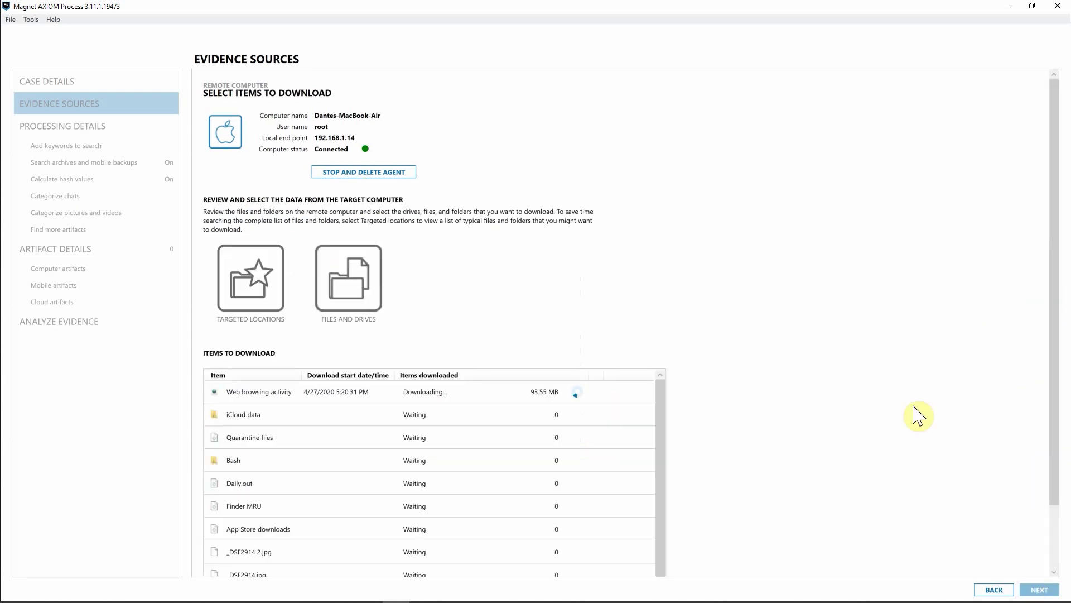
scroll(658, 424, down, 1)
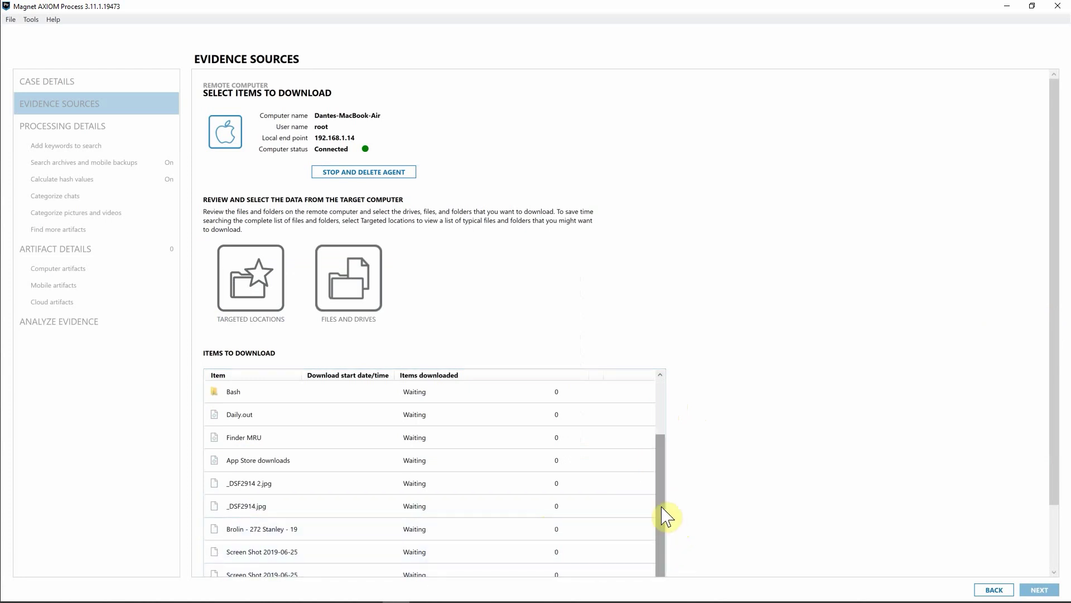
drag(662, 514, 675, 440)
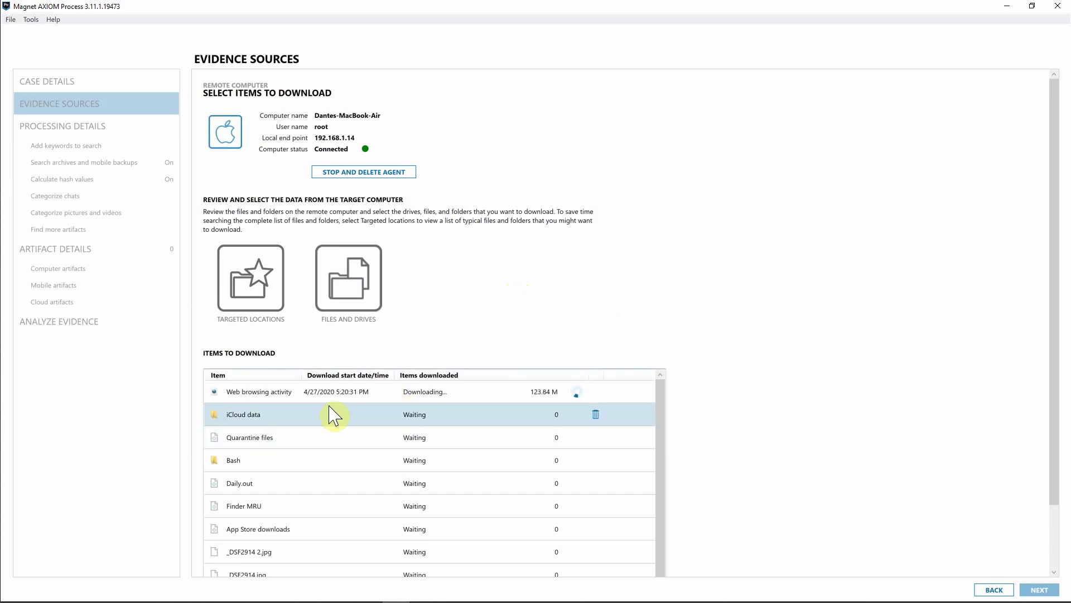
drag(664, 425, 654, 491)
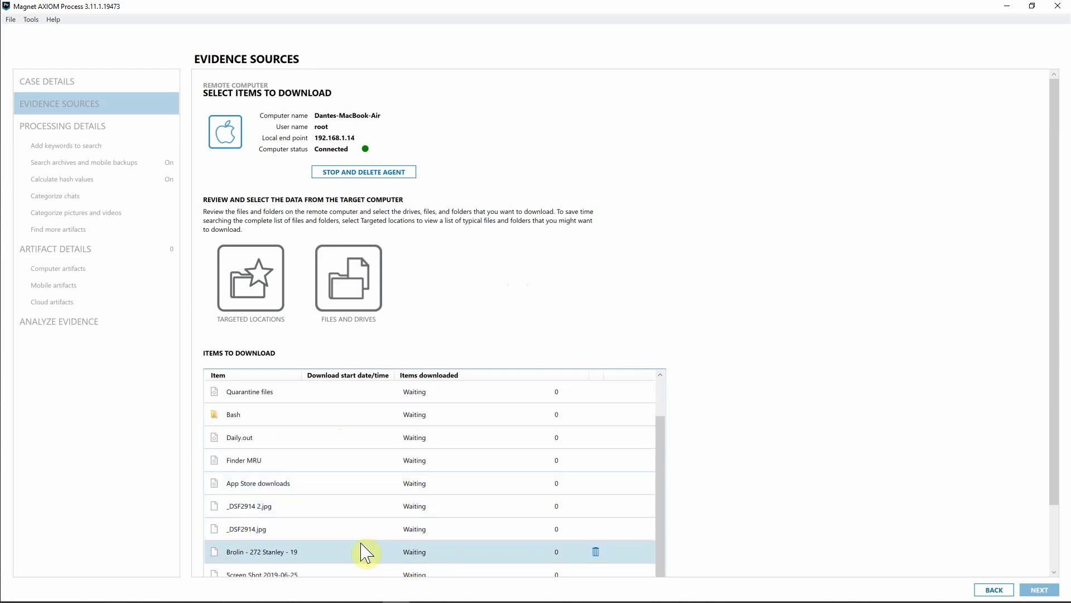
drag(663, 537, 677, 485)
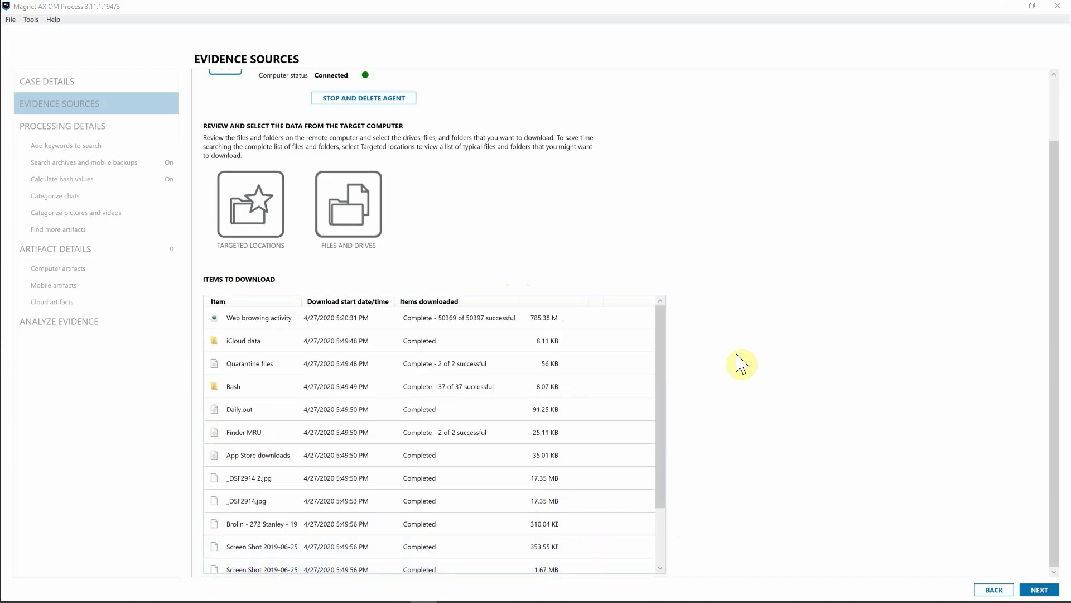
Finish the remote collection, delete the agent, and add the MacBook files zip as an evidence source
click(661, 338)
drag(661, 344, 660, 363)
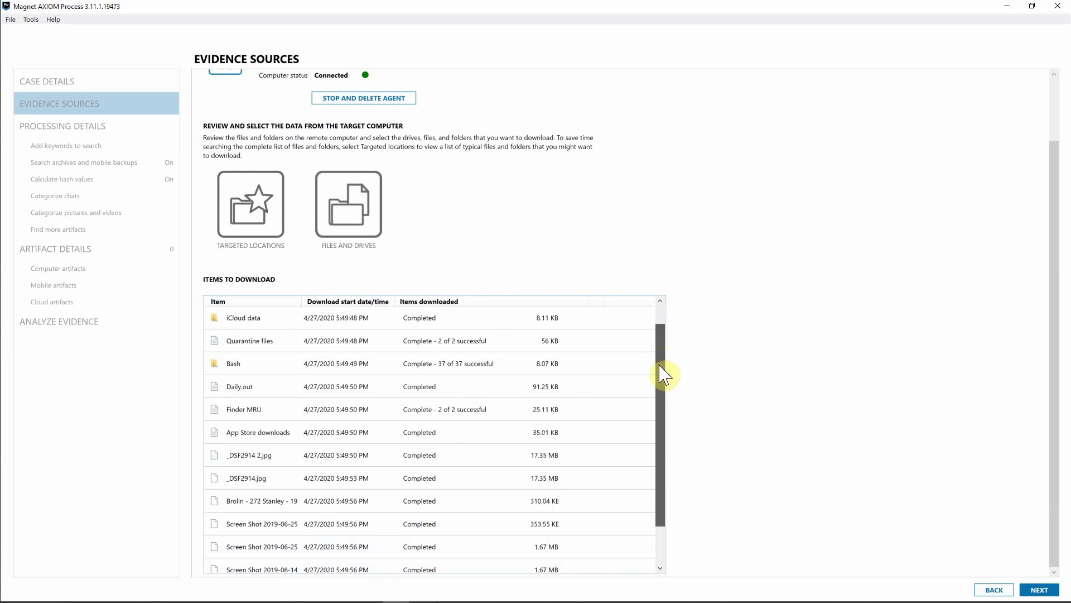
drag(660, 367, 654, 409)
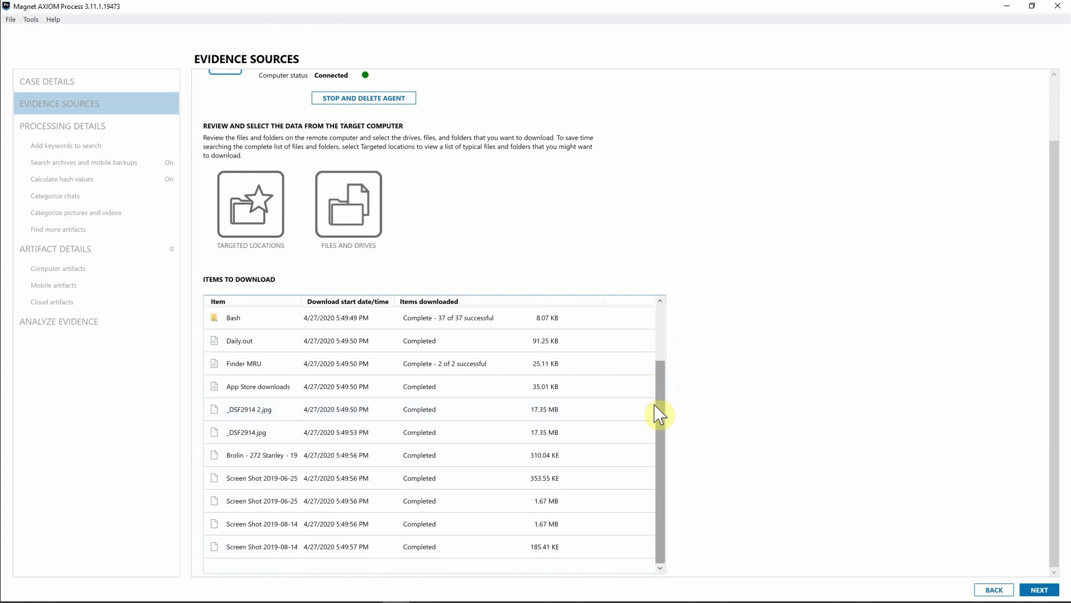
click(1035, 591)
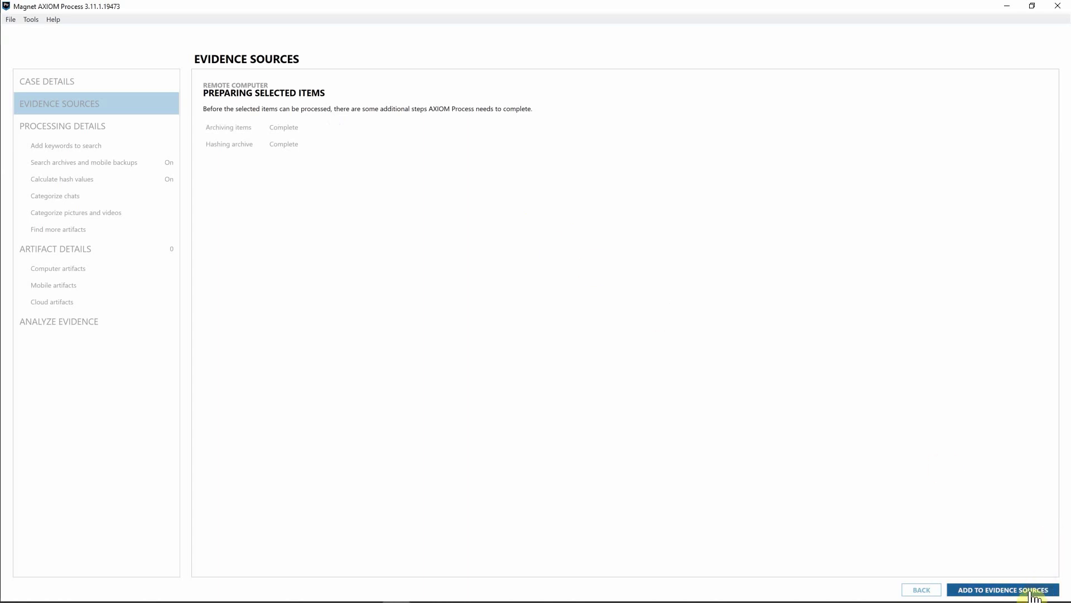
click(1034, 590)
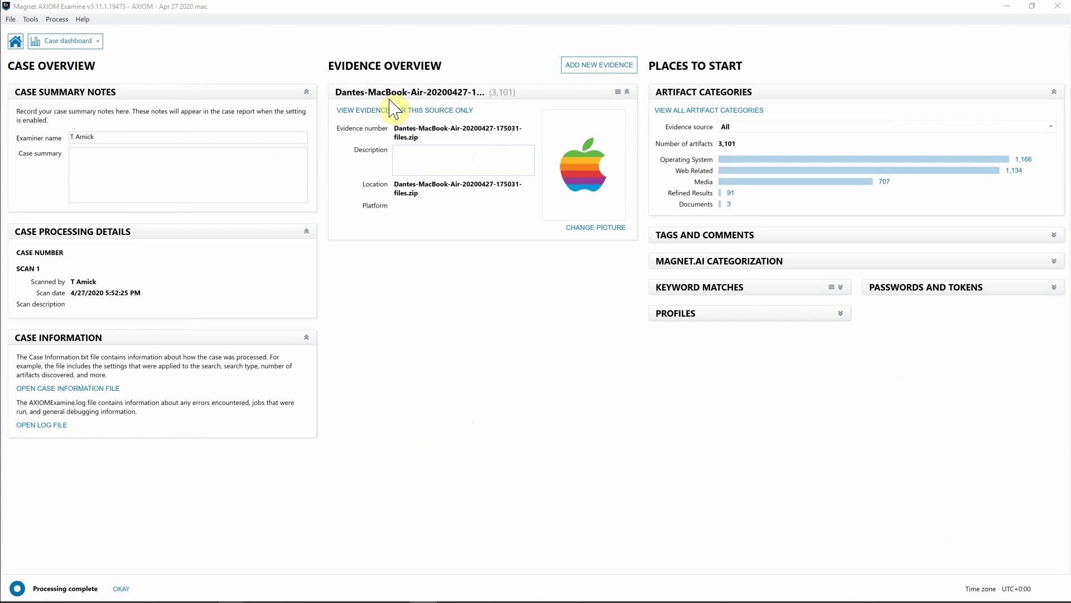
Switch to the File system view and show the files in the docs folder
click(70, 41)
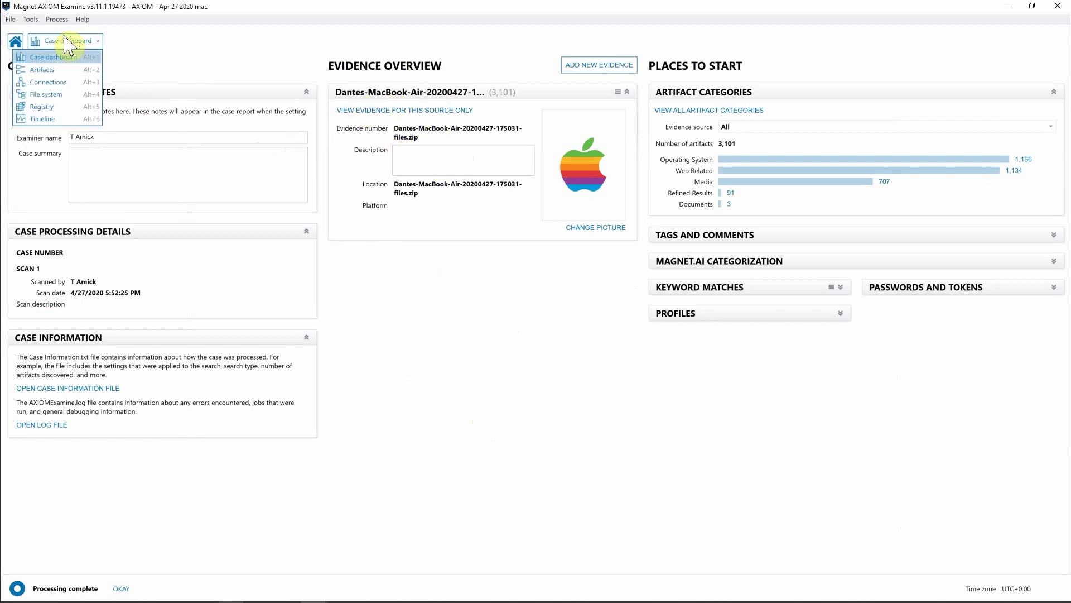
click(58, 96)
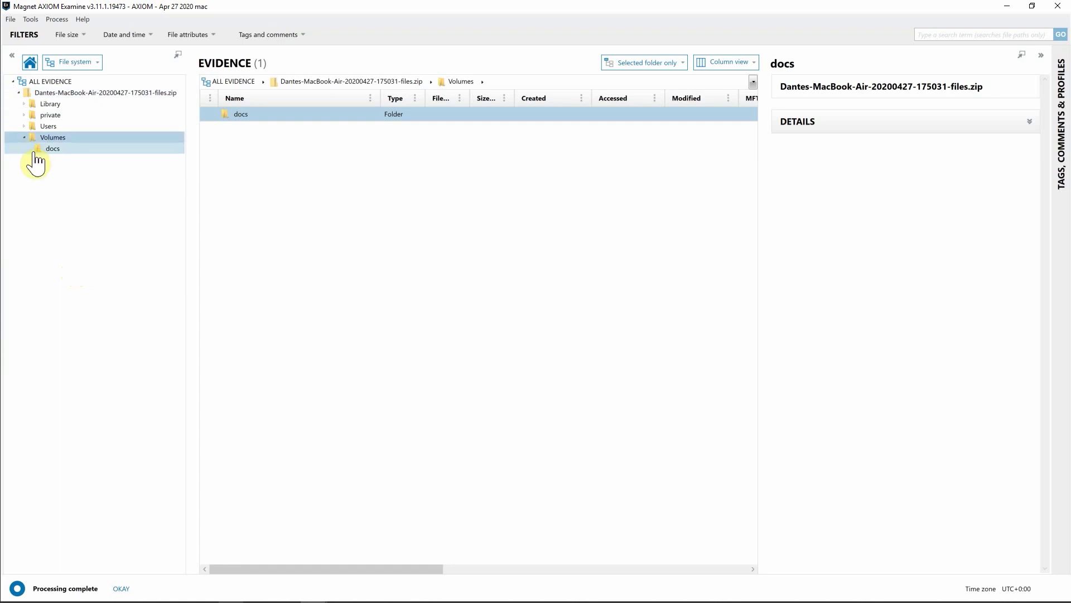
click(39, 149)
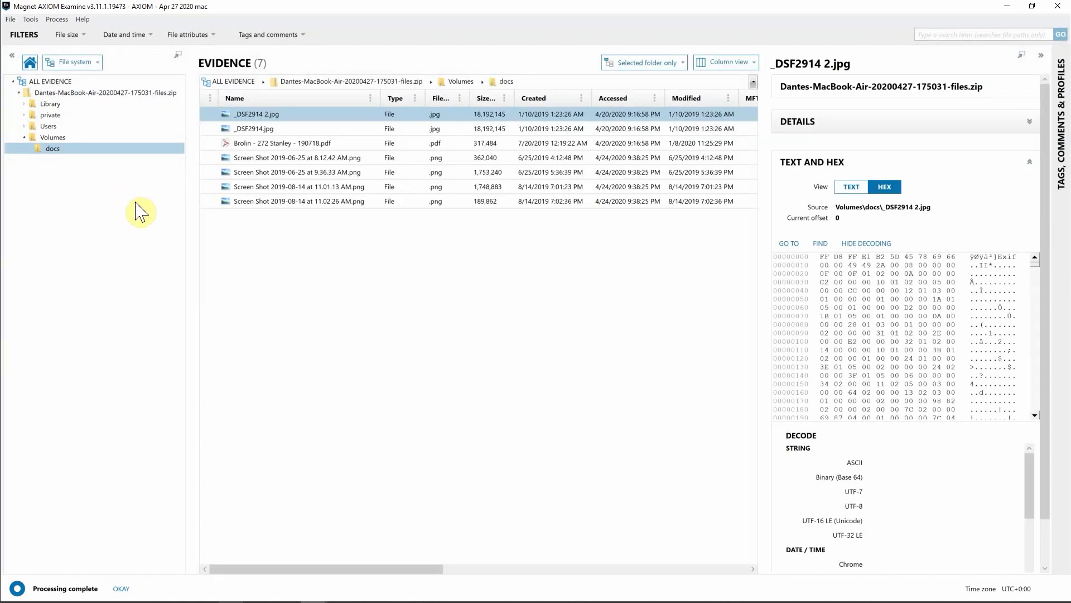
click(300, 157)
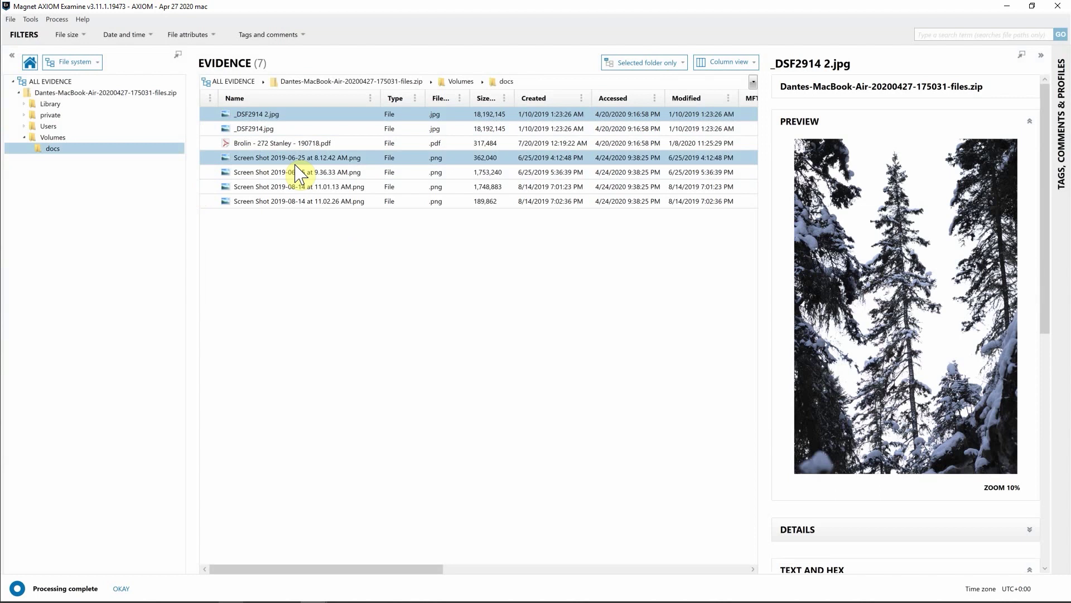
ctrl+click(300, 187)
click(300, 187)
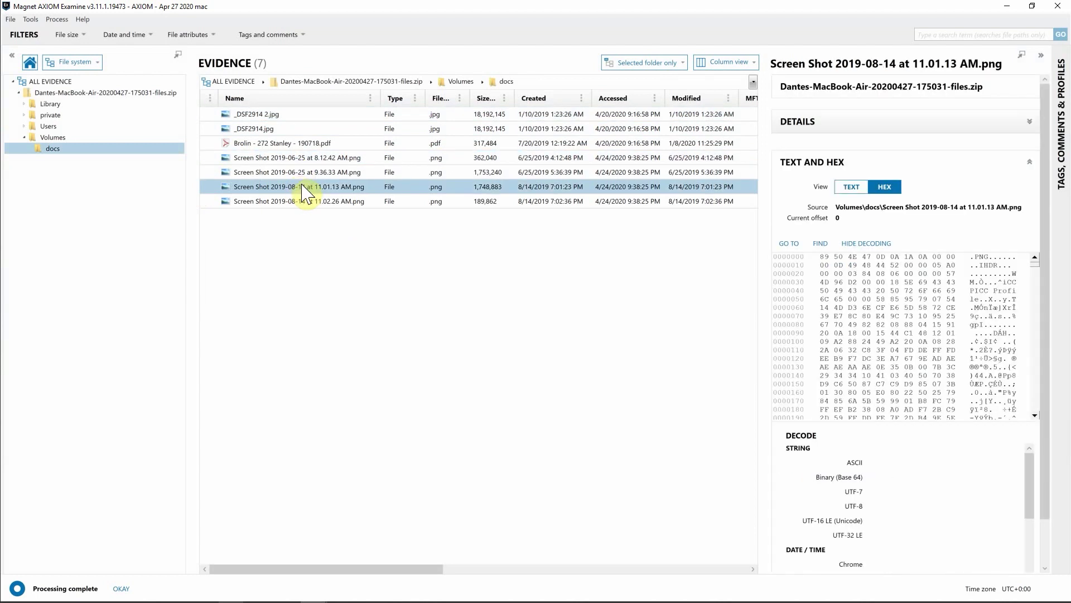
ctrl+click(301, 143)
click(365, 144)
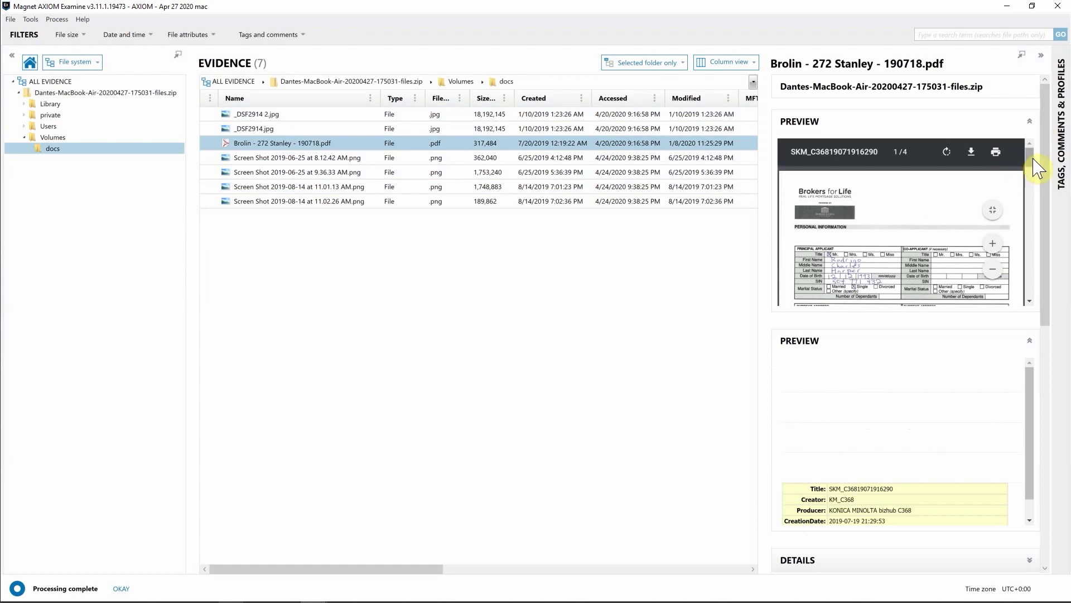
scroll(1031, 168, down, 3)
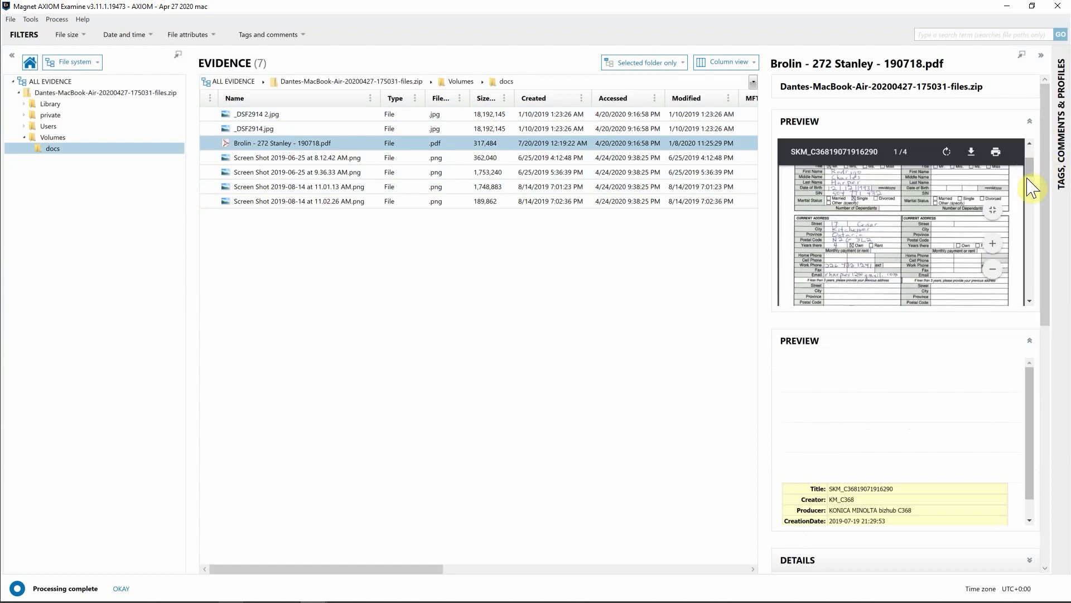
scroll(1032, 179, down, 3)
click(84, 63)
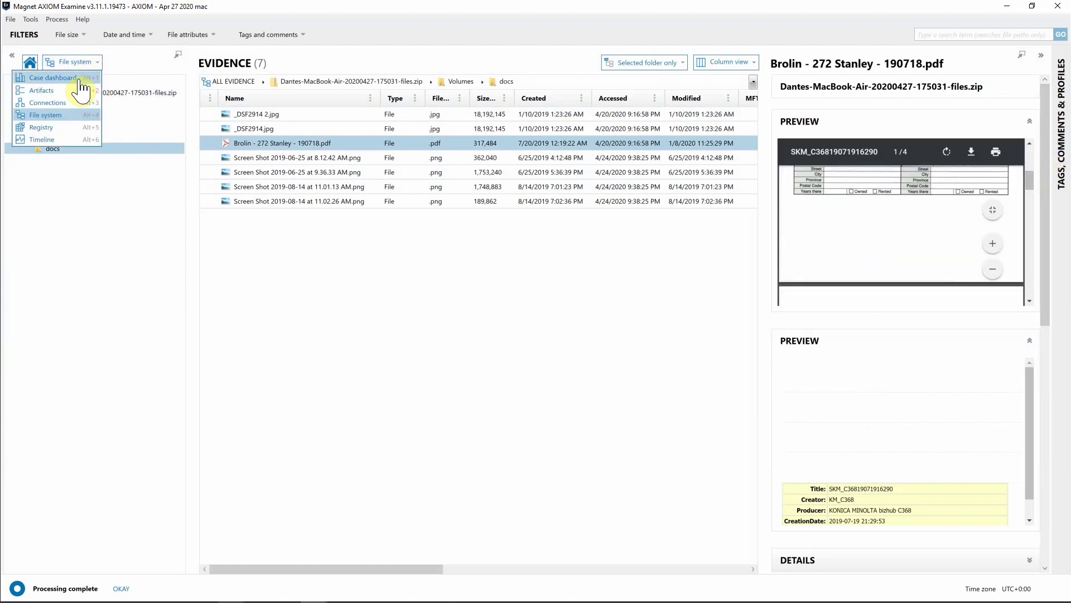
In the Artifacts view, browse Opera Current Tabs, Opera Downloads and the 50 Opera Last Session entries
click(63, 101)
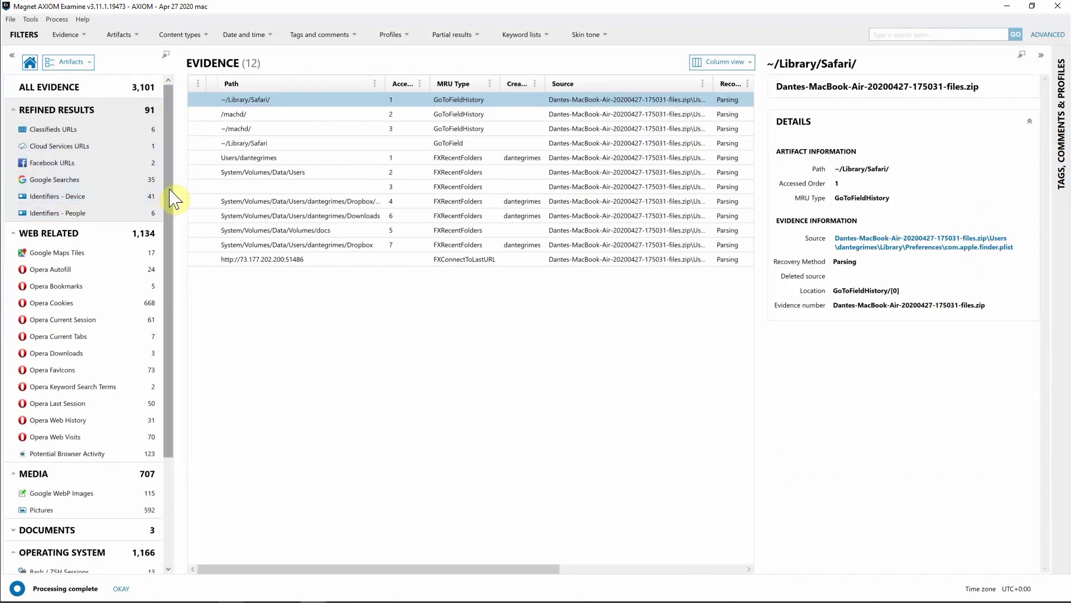
drag(172, 199, 163, 254)
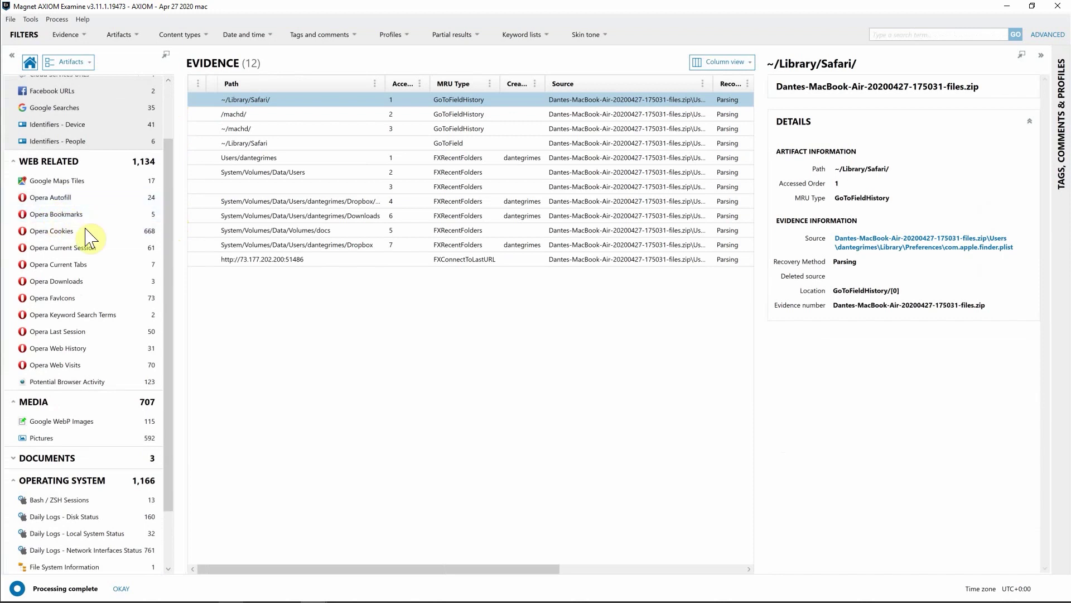
click(91, 264)
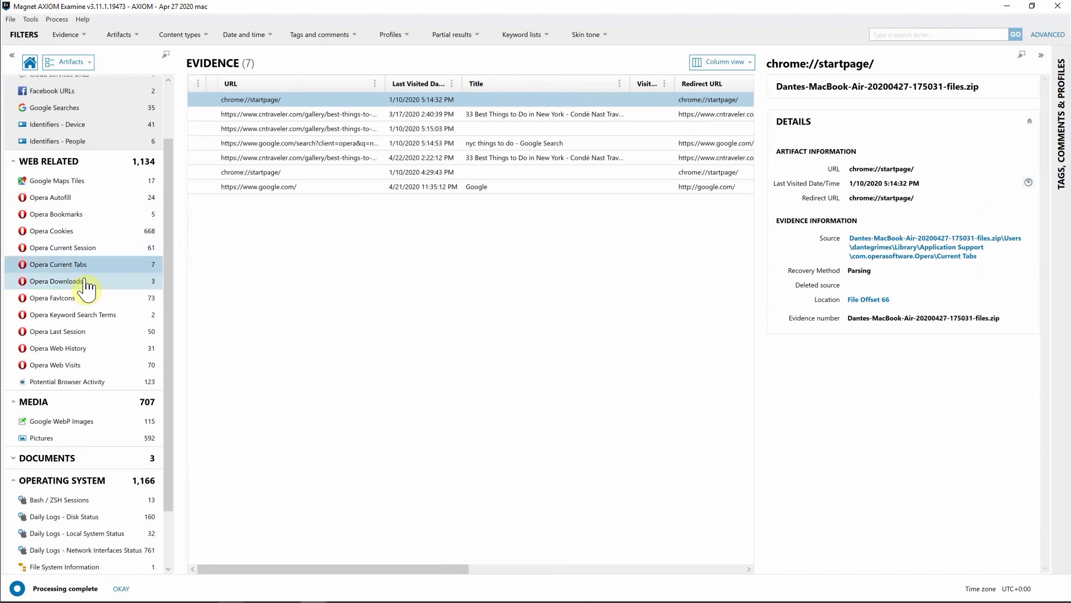
click(130, 284)
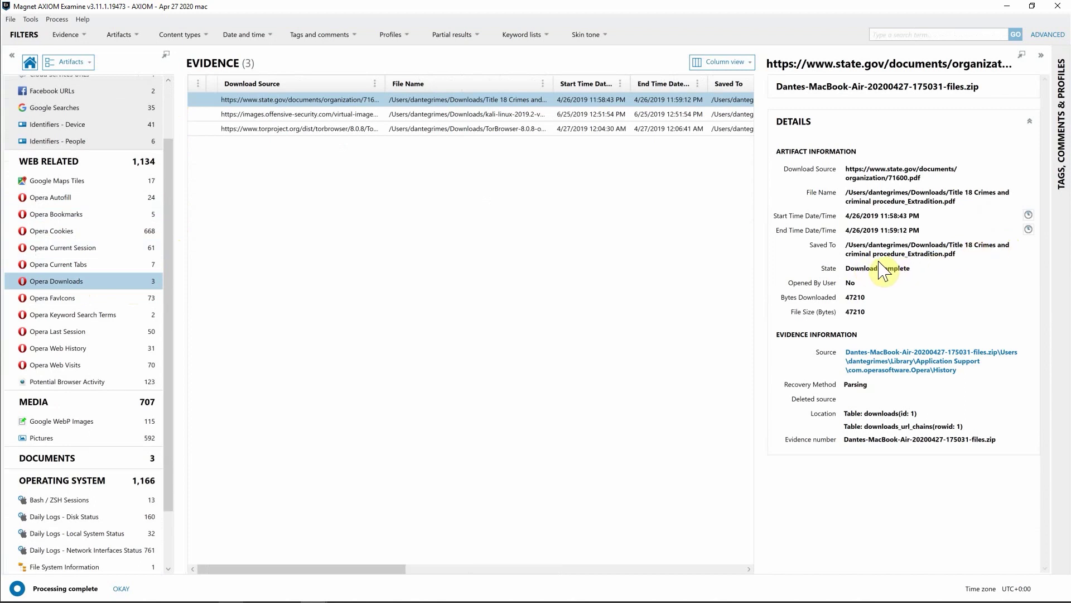
click(93, 335)
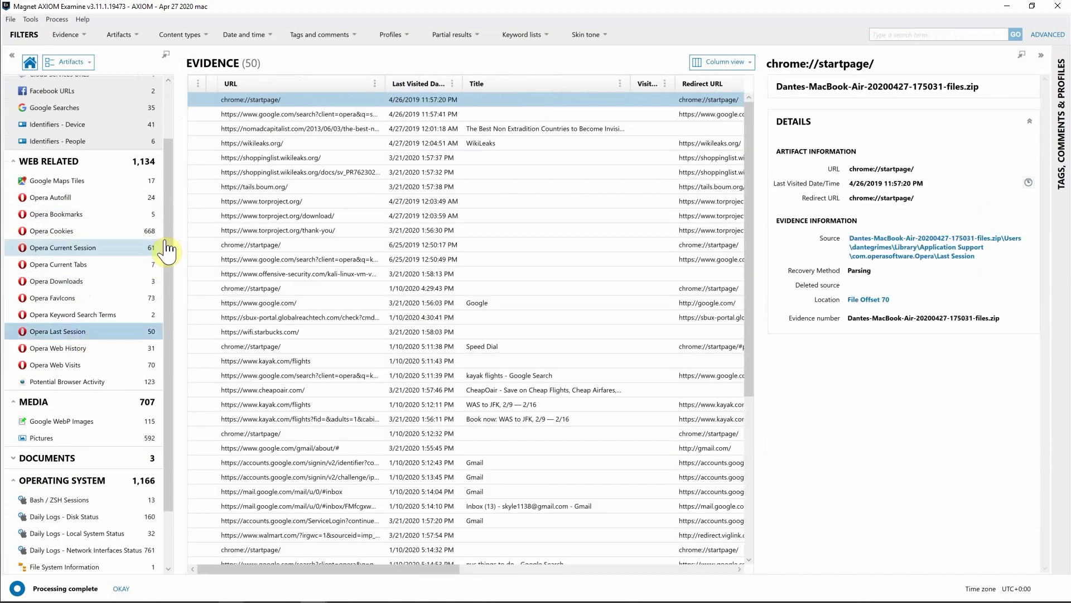
scroll(173, 245, down, 3)
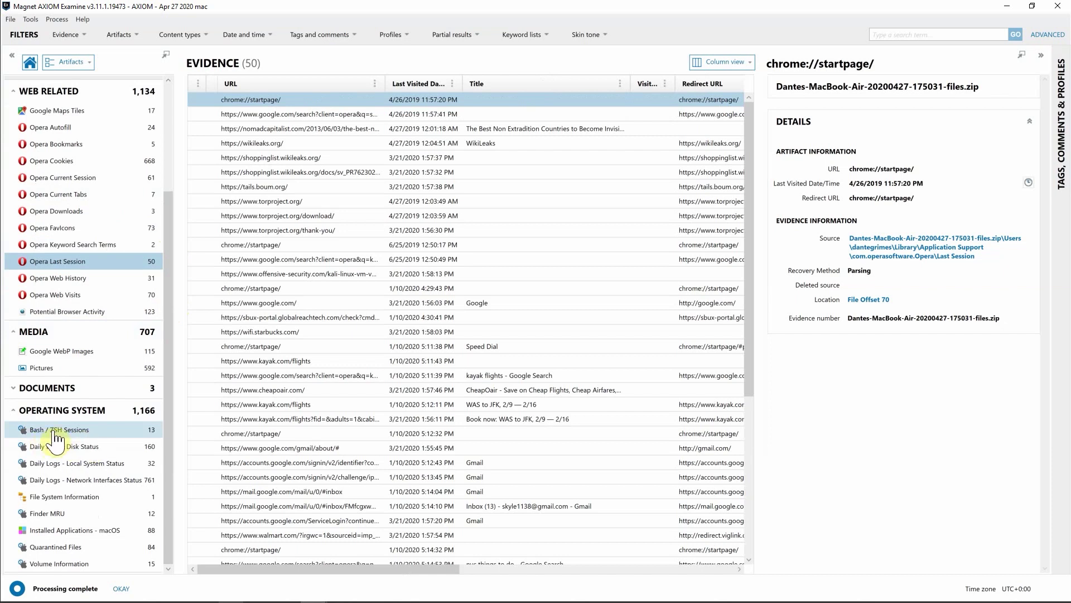
click(55, 431)
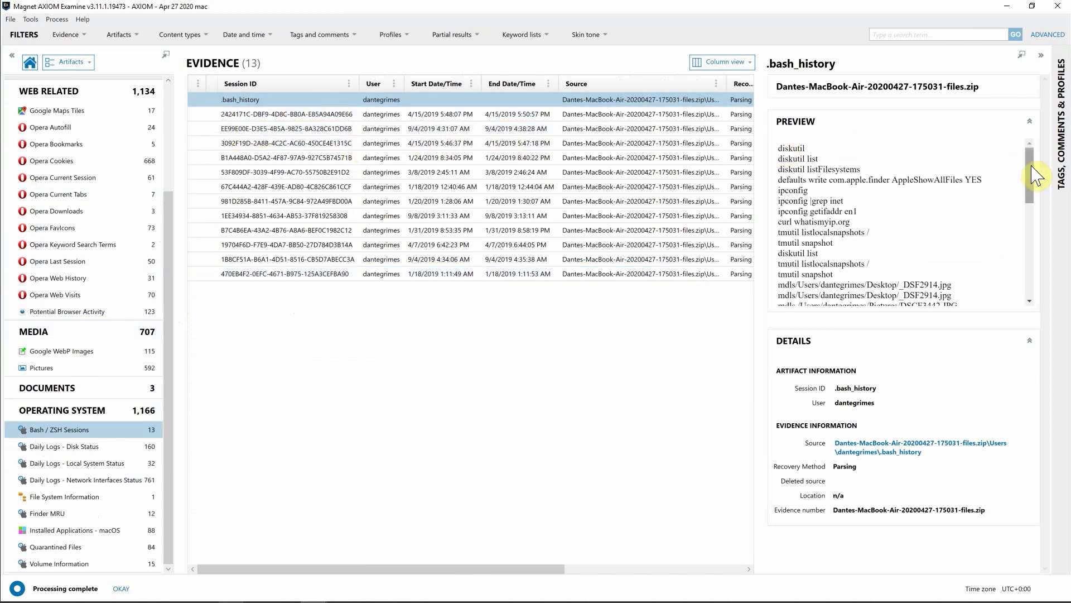
Review the 4/15/2019 5:46 PM Bash / ZSH session's commands, then list Daily Logs - Disk Status
drag(1030, 176, 1029, 243)
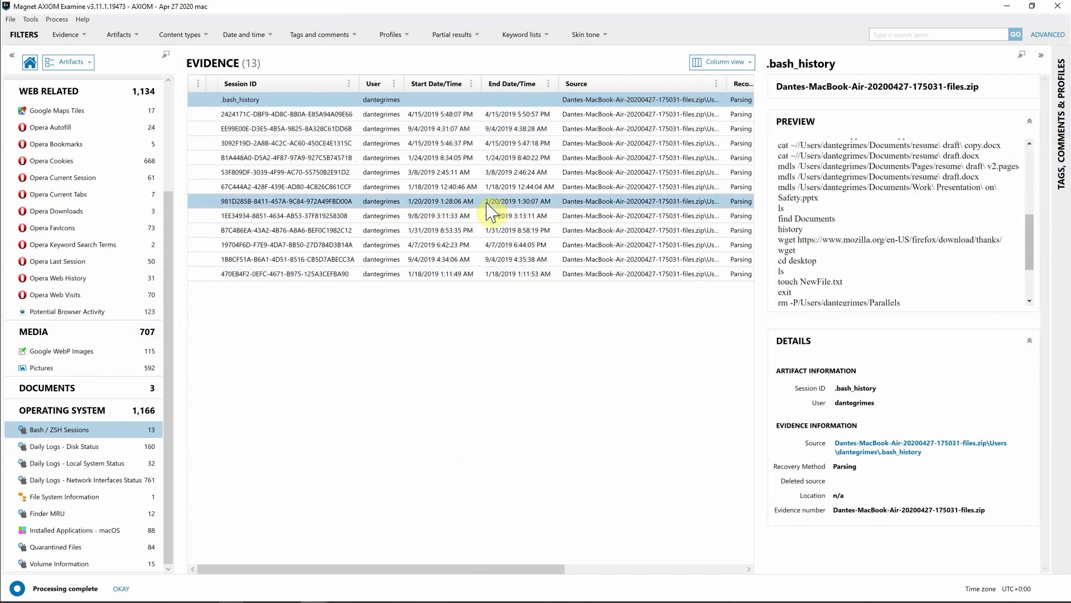
click(380, 146)
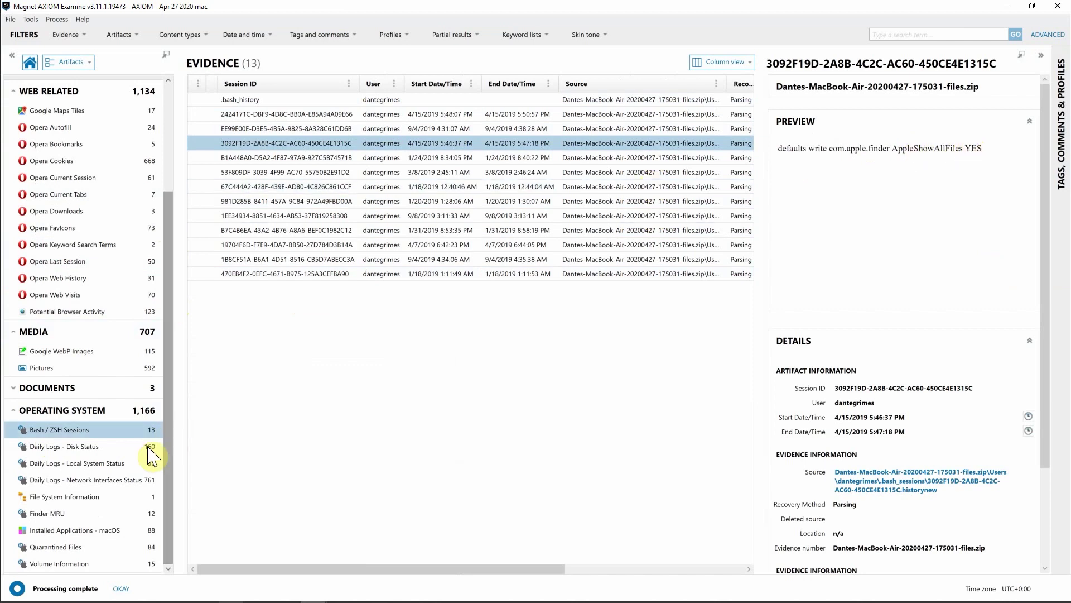
click(115, 449)
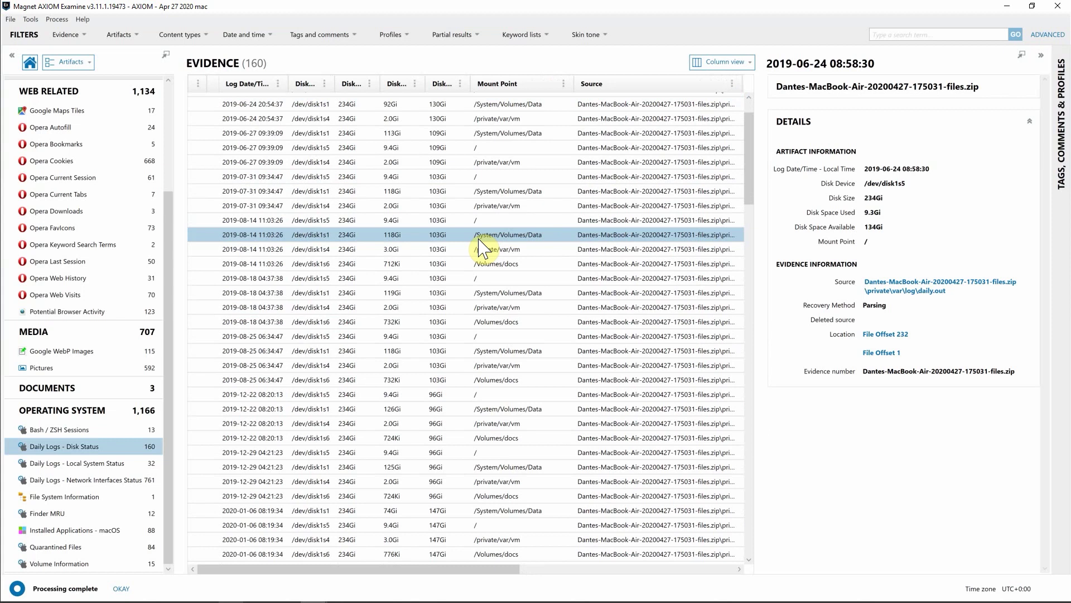
Inspect a disk status record, then list the 761 Network Interfaces Status records with a wider Address column
click(509, 496)
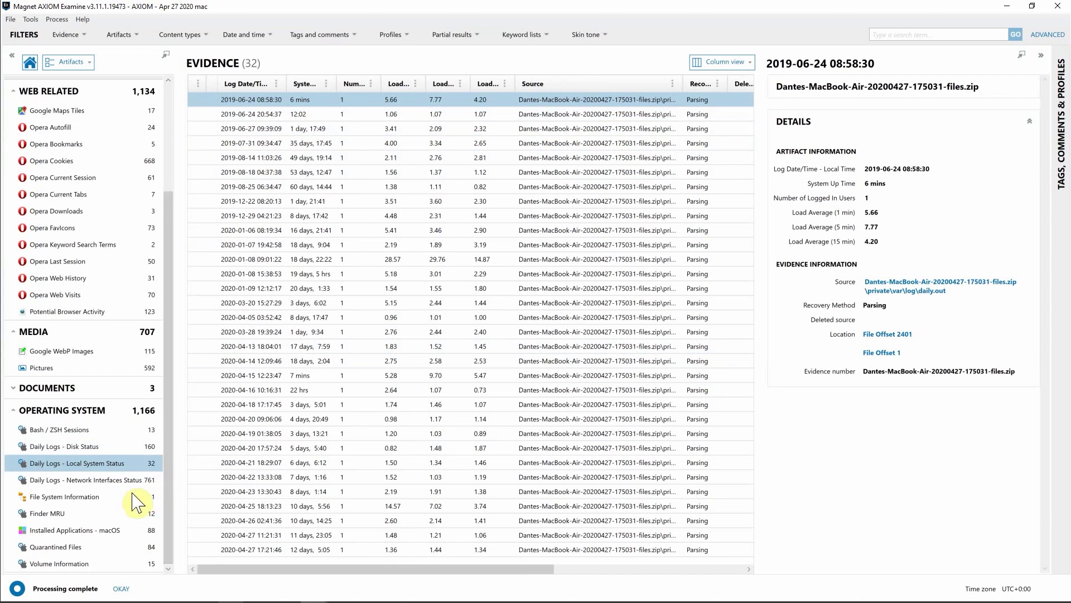
click(182, 475)
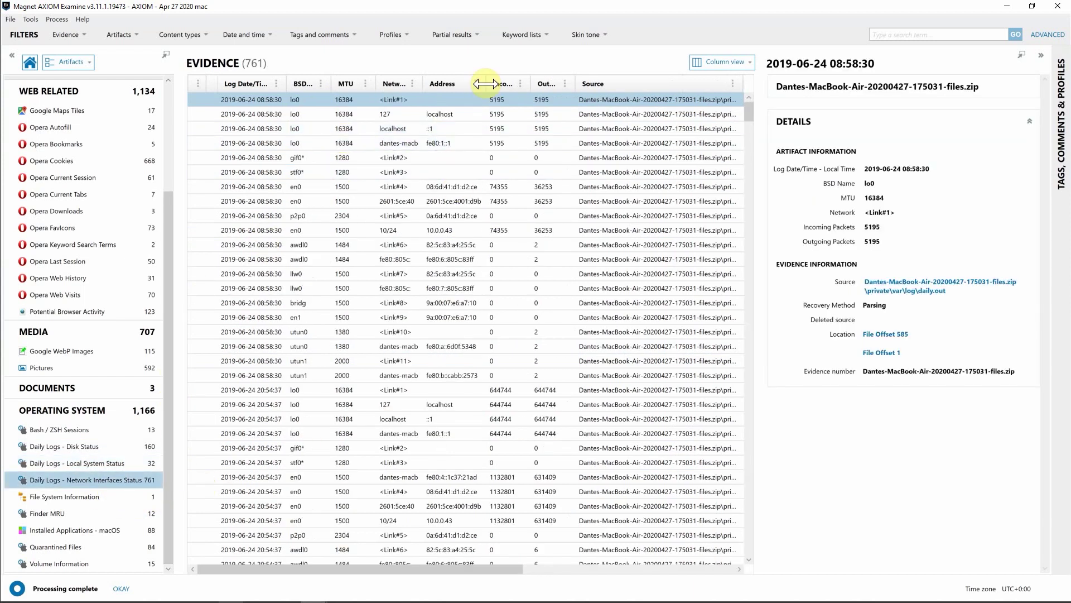
drag(480, 83, 566, 84)
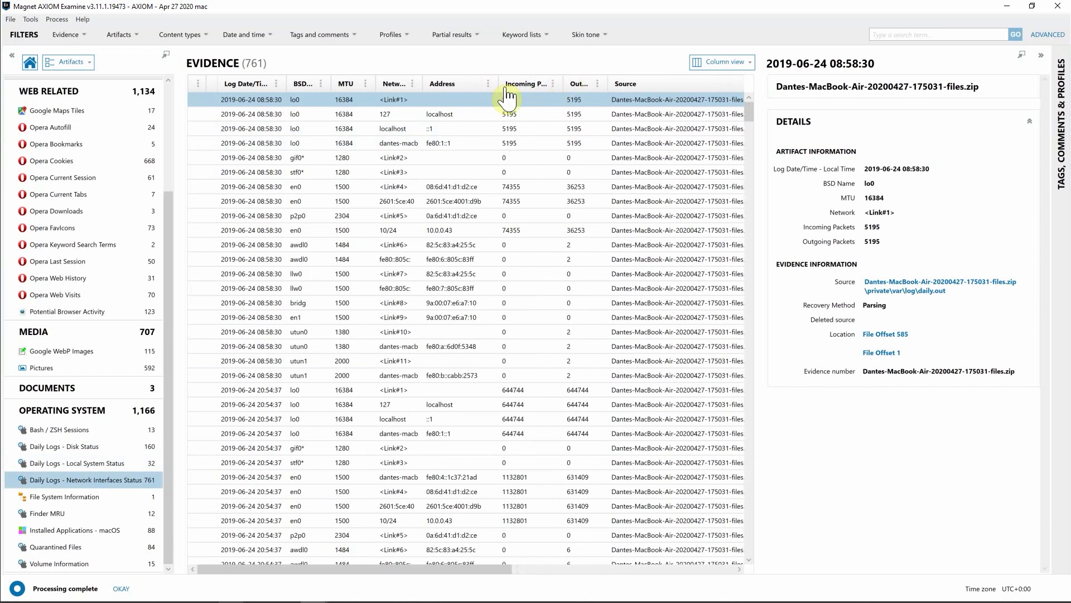
click(59, 564)
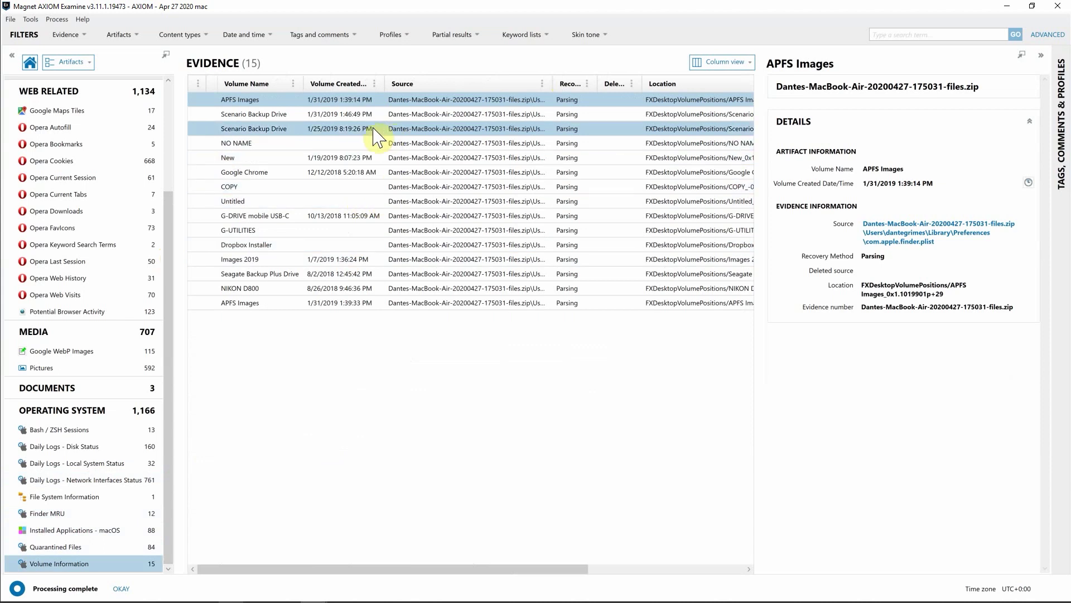
Widen the Volume Name column and show details of the Seagate Backup Plus Drive volume, created 8/2/2018
ctrl+click(342, 127)
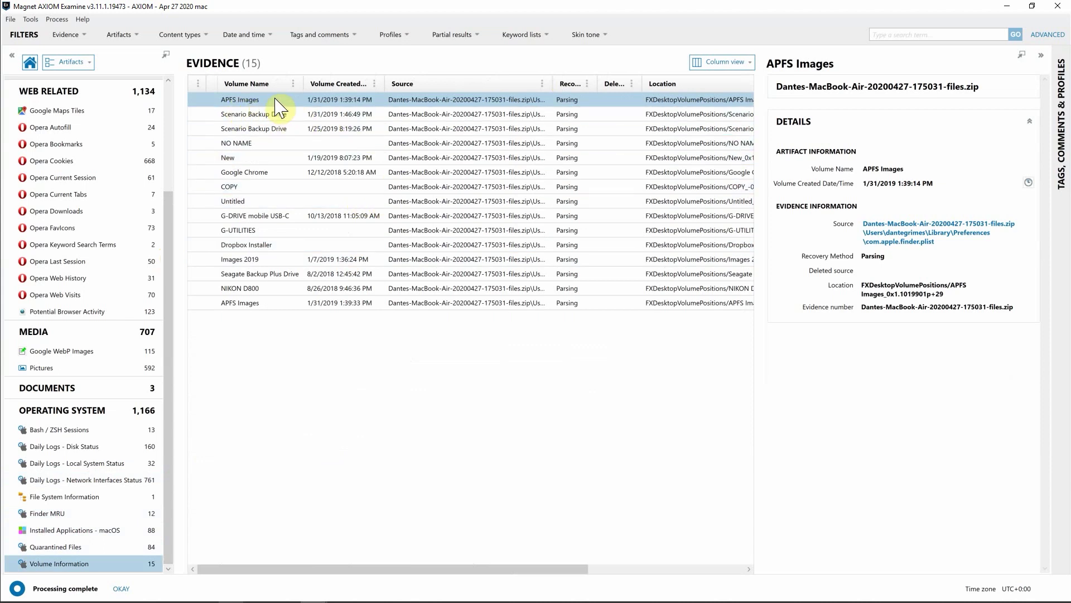
drag(304, 83, 321, 83)
ctrl+click(260, 143)
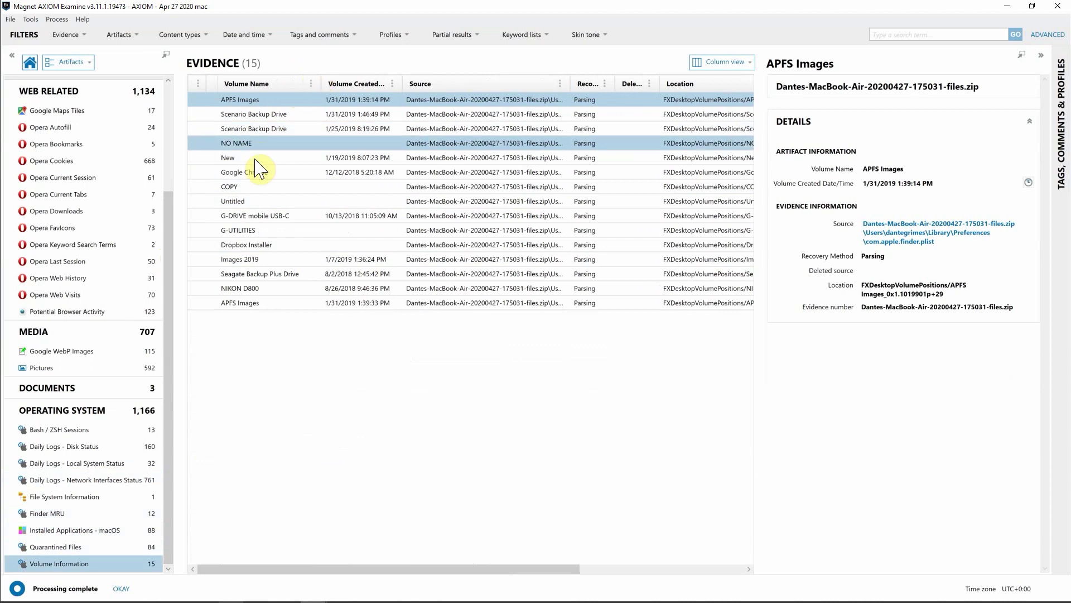
drag(260, 168, 279, 219)
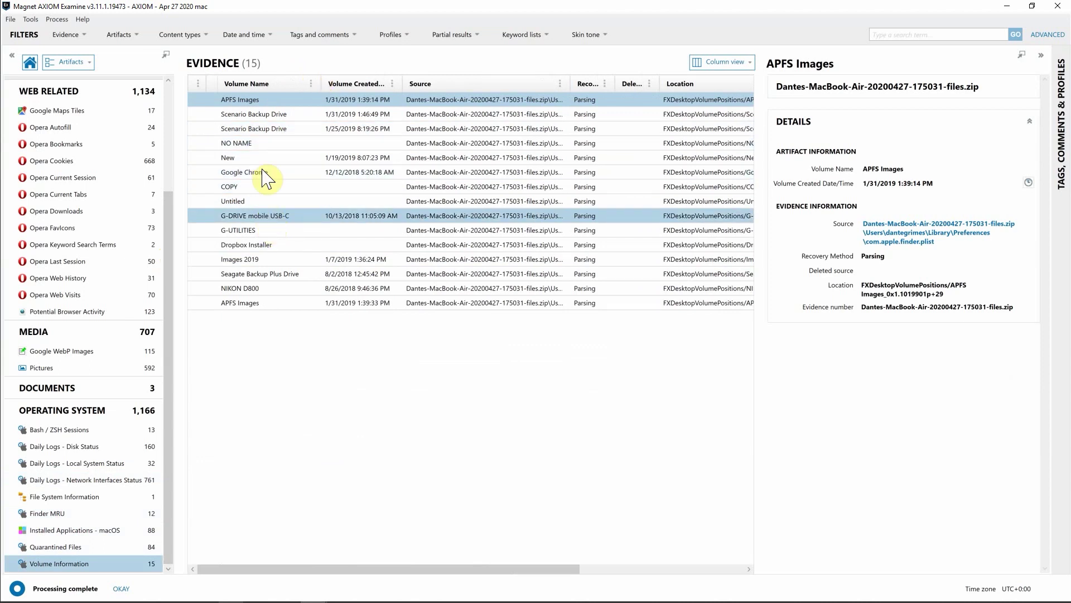
drag(267, 176, 300, 251)
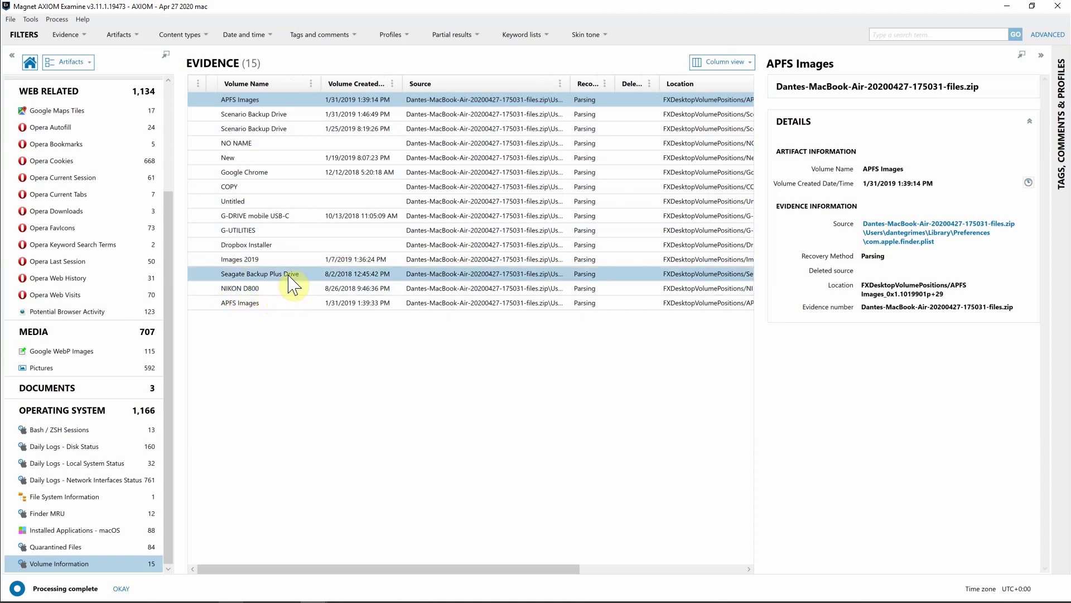
click(292, 275)
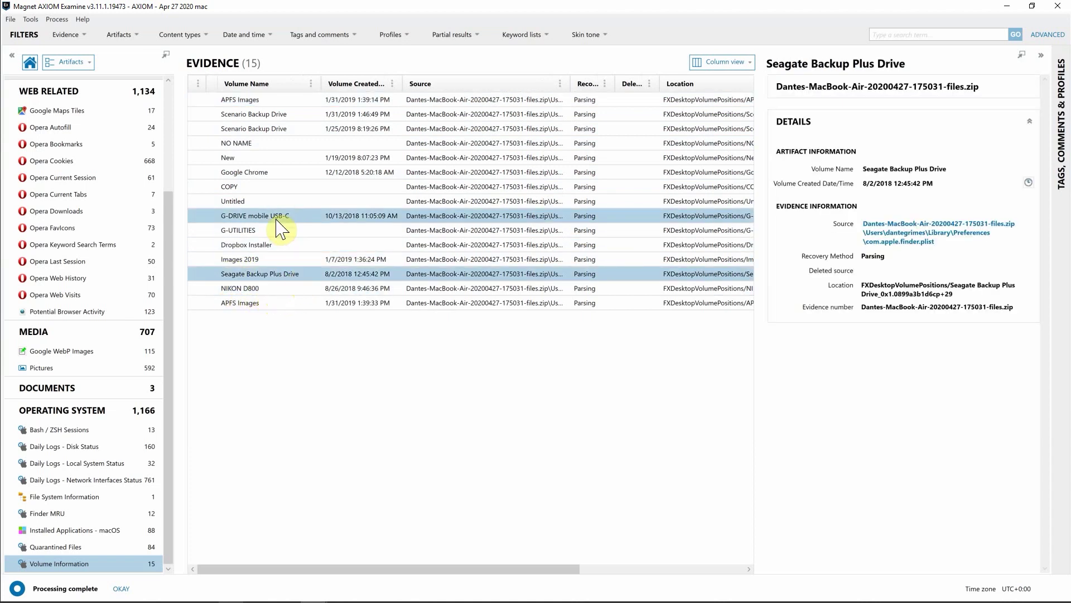